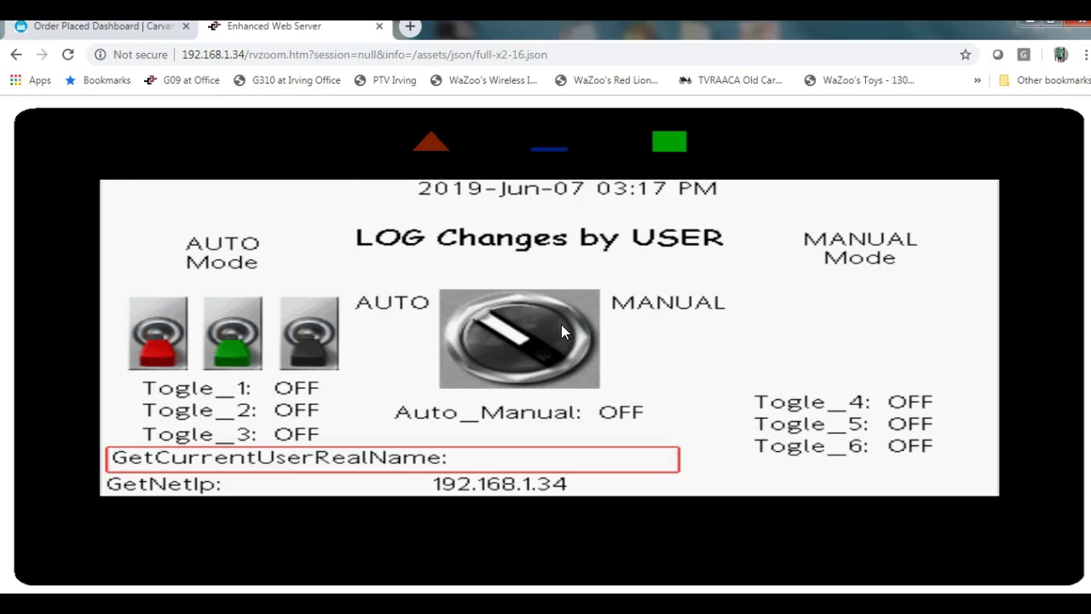
Cycle Togle_1–3 so only Togle_2 stays ON, and cancel switching Auto_Manual to ON
left_click(322, 307)
left_click(249, 324)
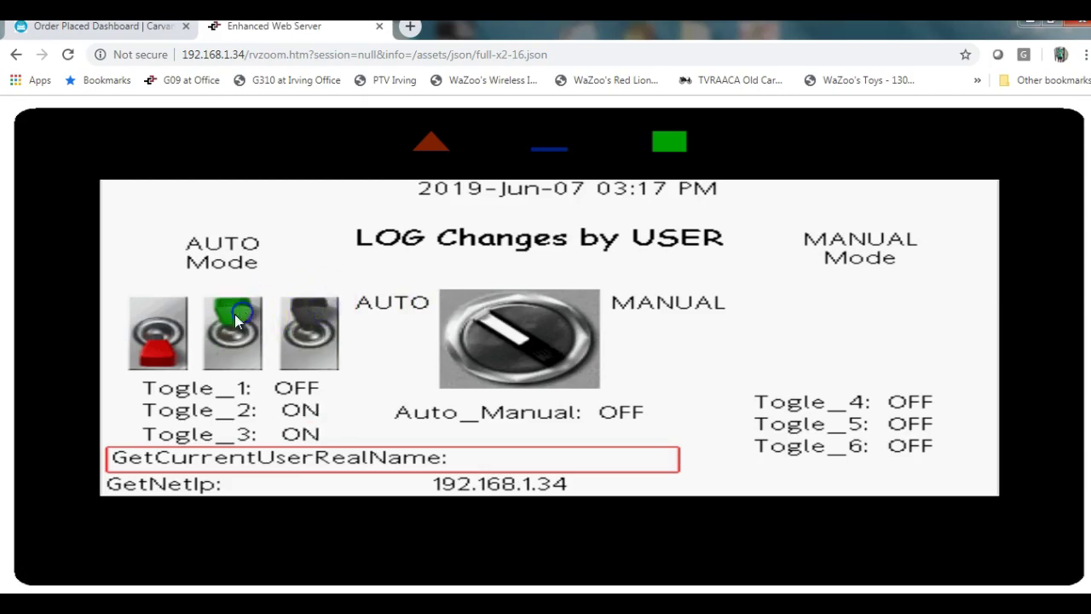
left_click(164, 324)
left_click(168, 355)
left_click(245, 362)
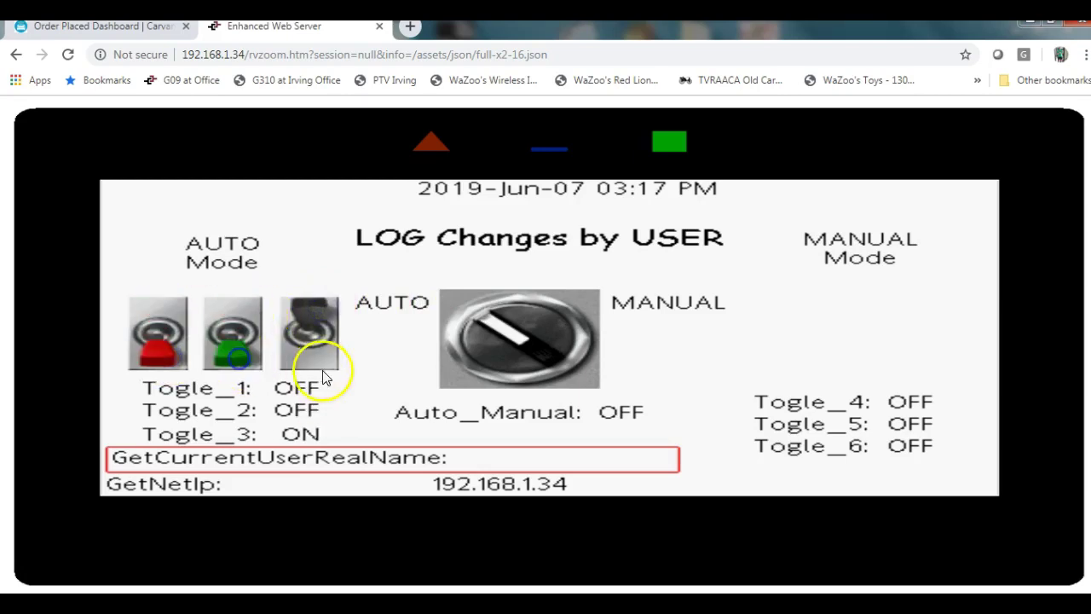
left_click(323, 369)
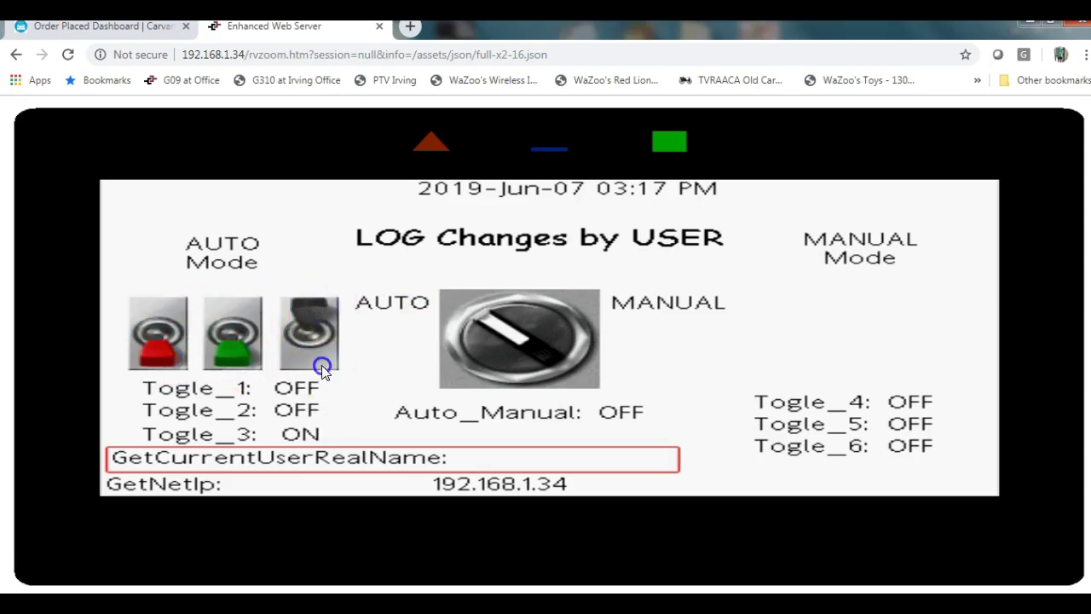
left_click(249, 312)
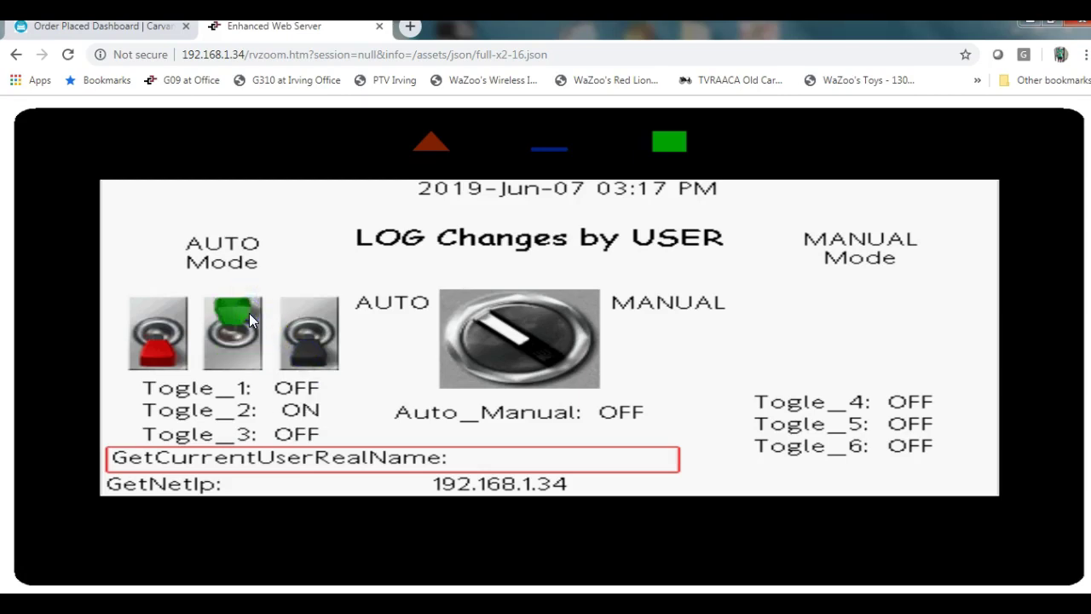
left_click(579, 312)
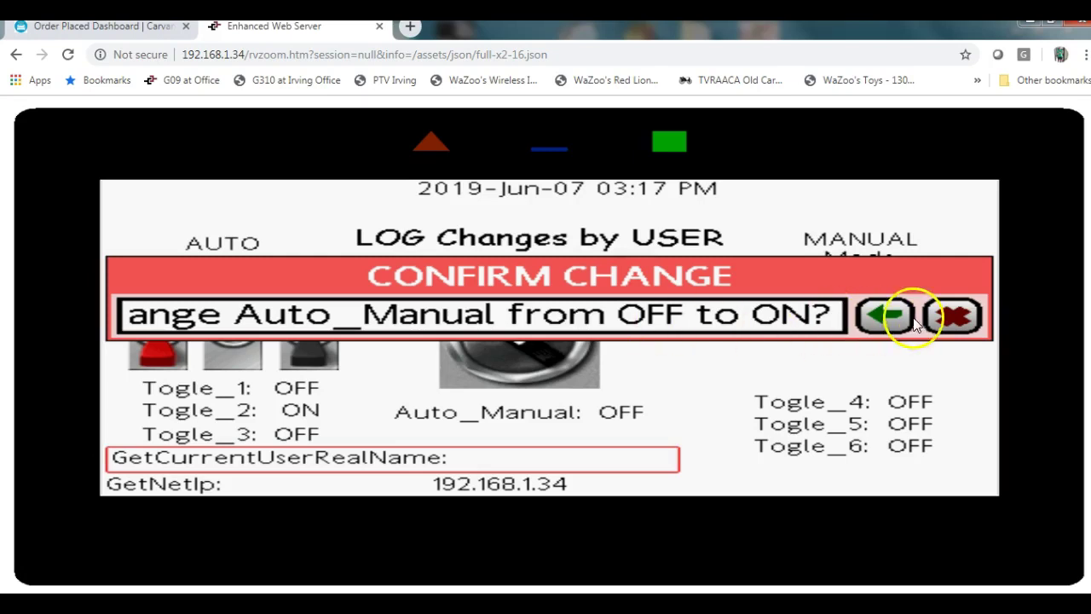
left_click(948, 321)
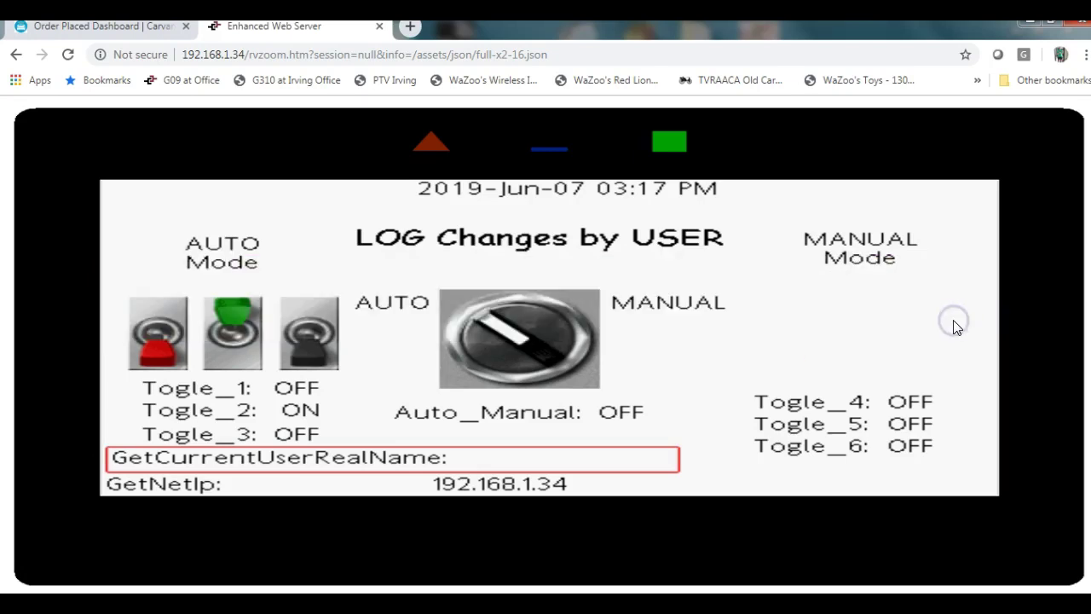
left_click(277, 596)
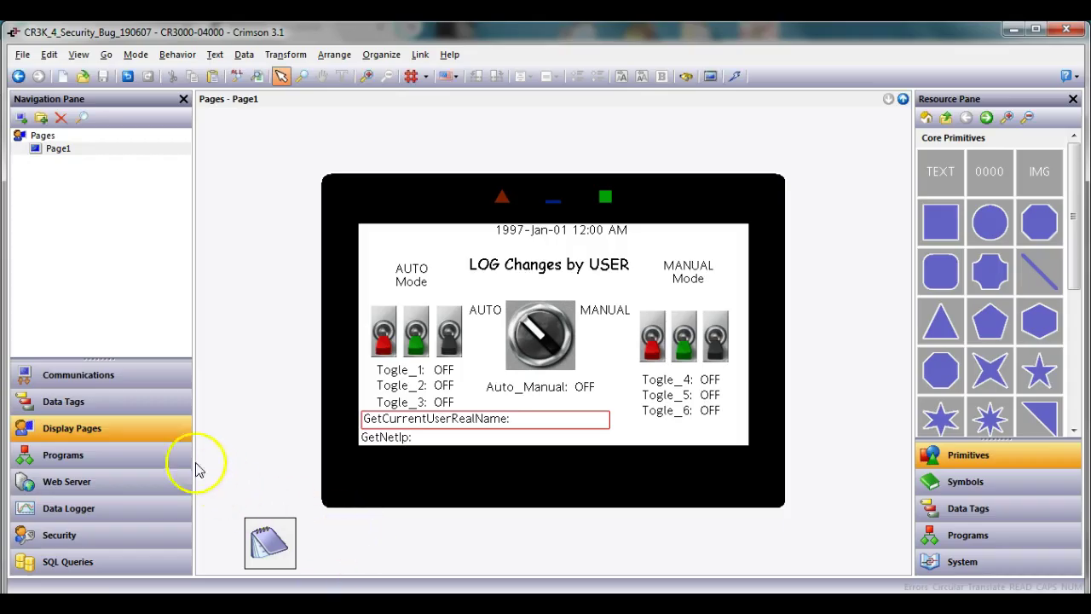
left_click(95, 408)
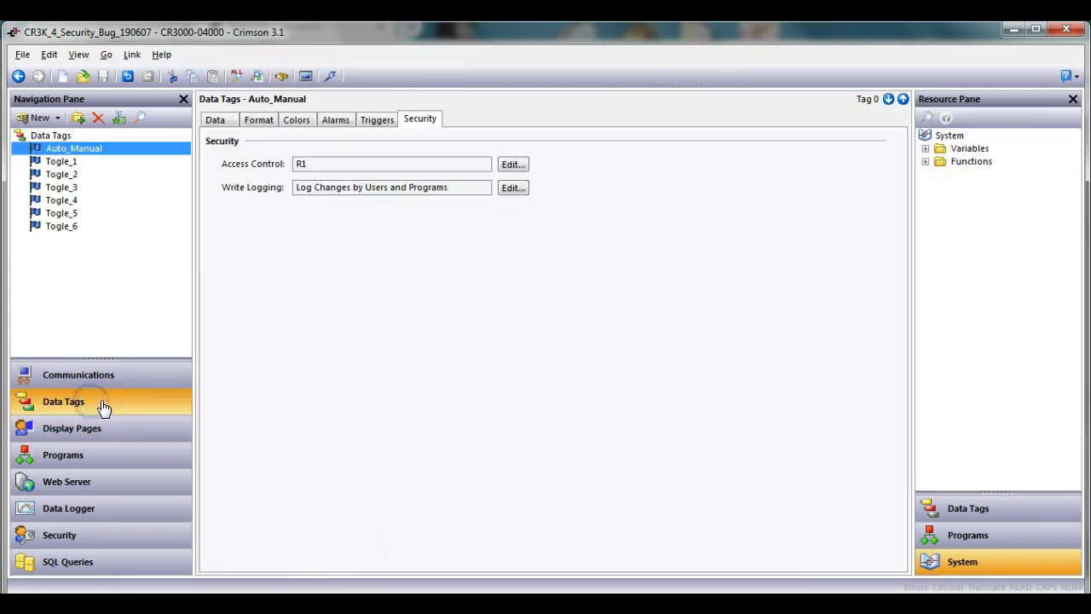
left_click(60, 164)
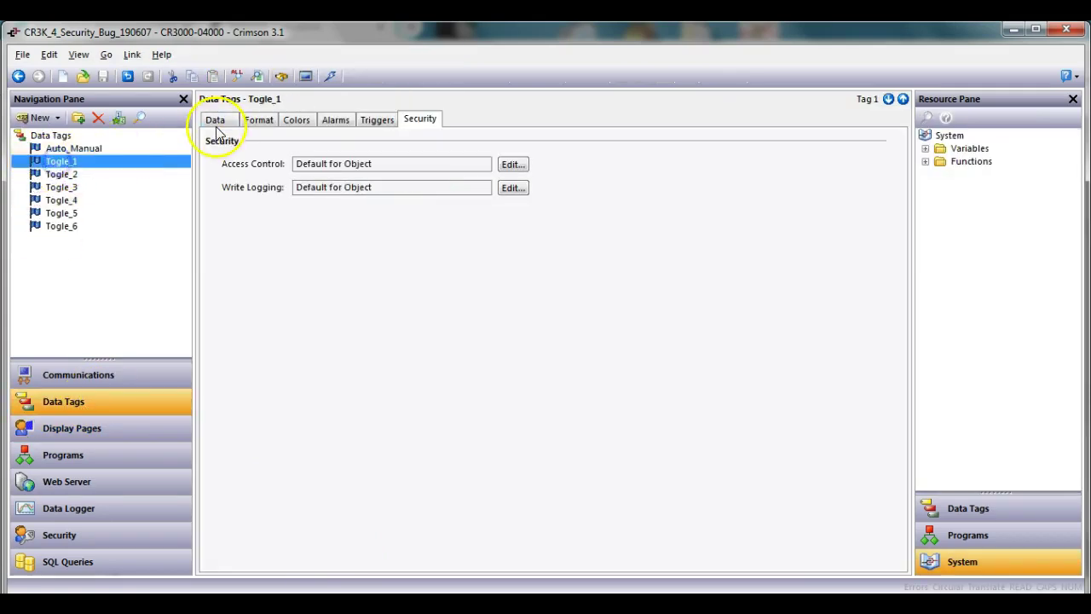
left_click(216, 121)
left_click(72, 174)
left_click(74, 201)
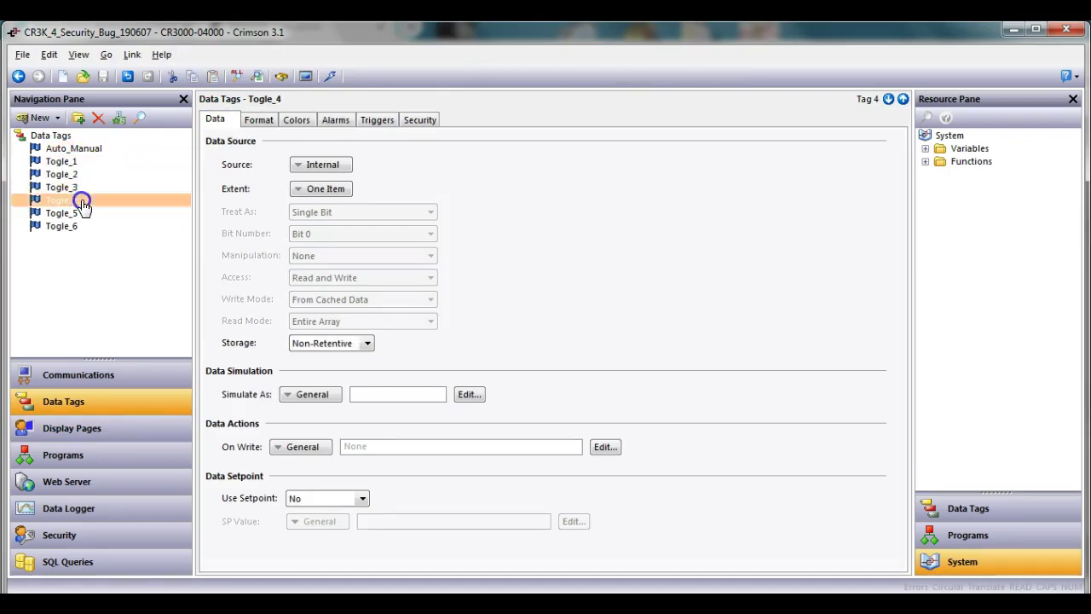
left_click(78, 227)
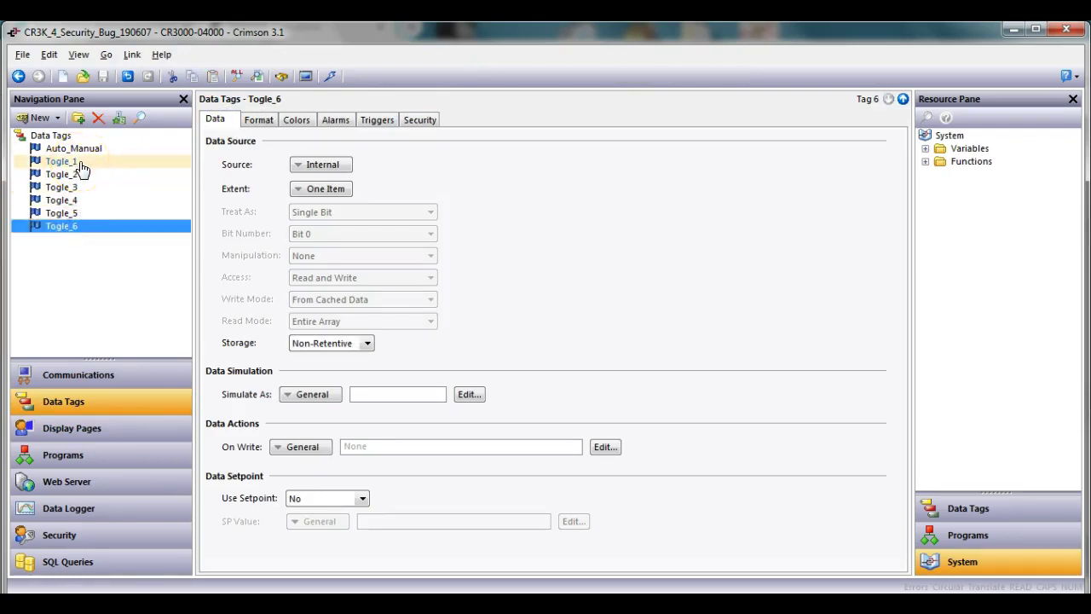
left_click(75, 150)
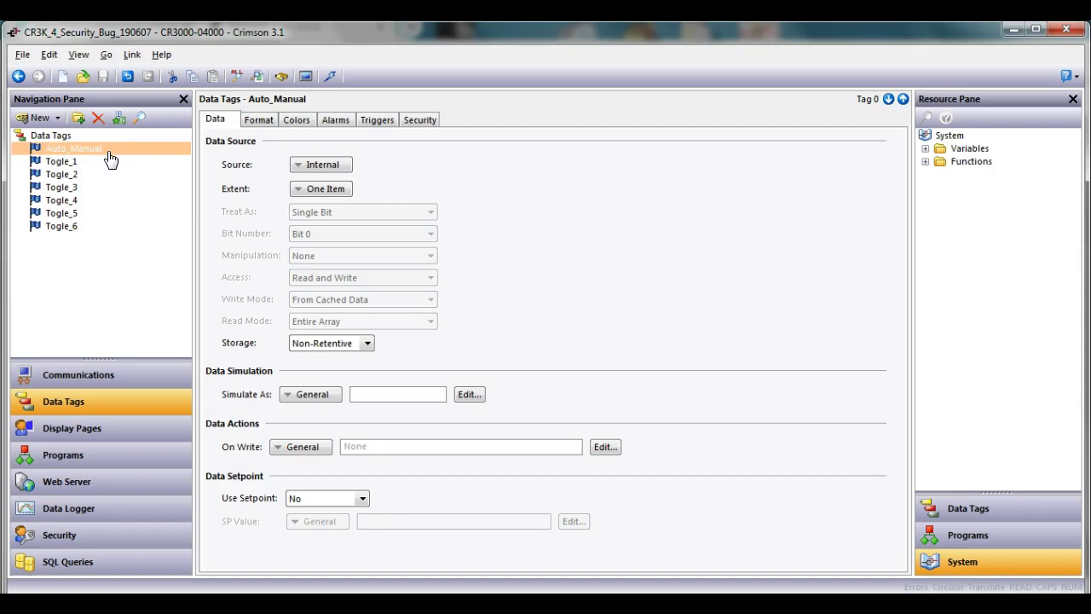
left_click(107, 154)
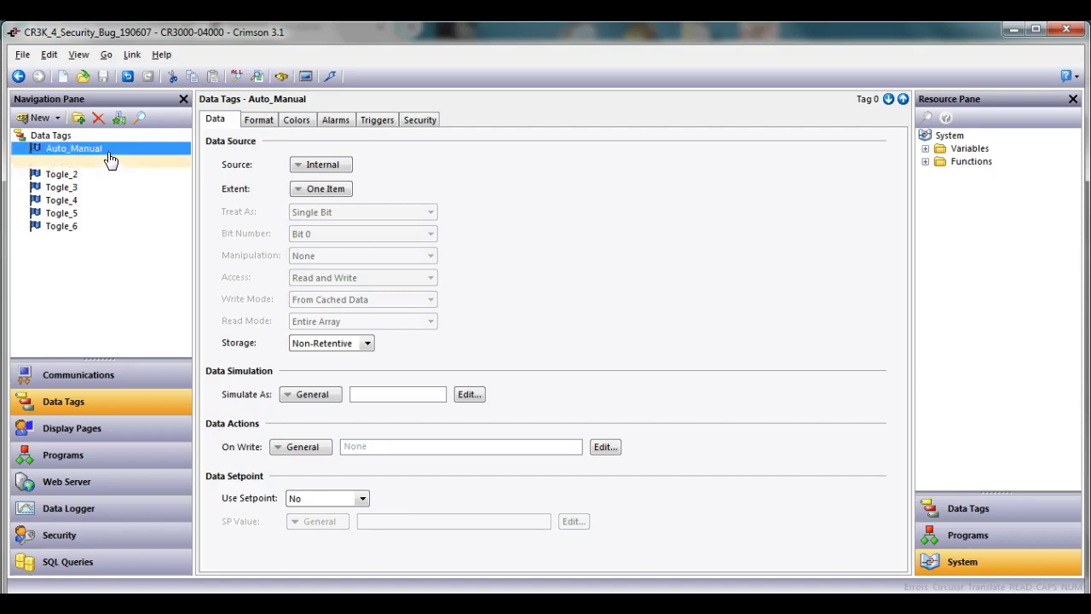
left_click(86, 426)
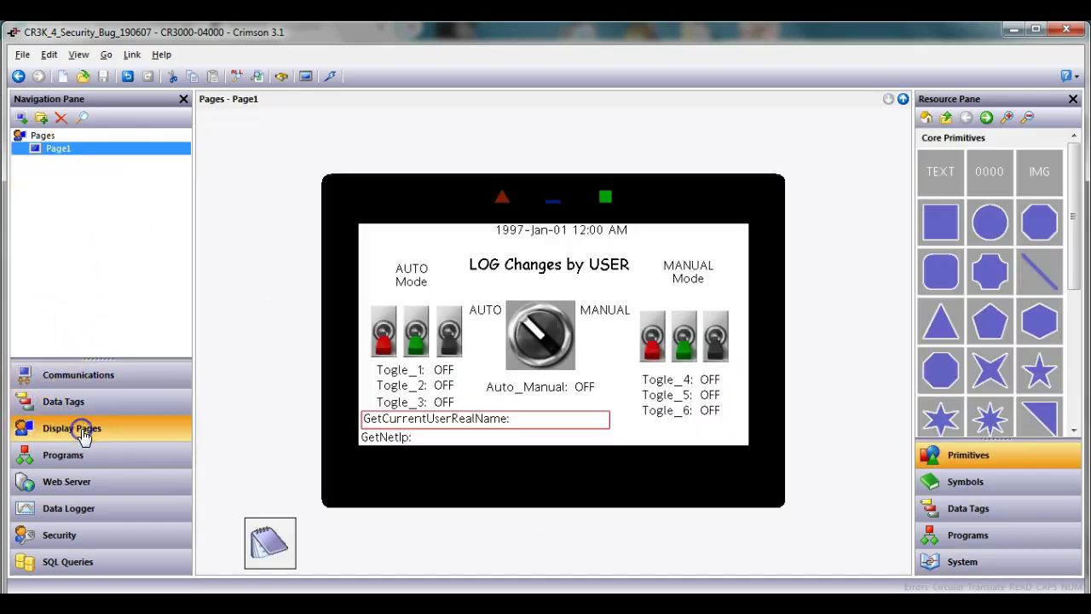
double_click(544, 344)
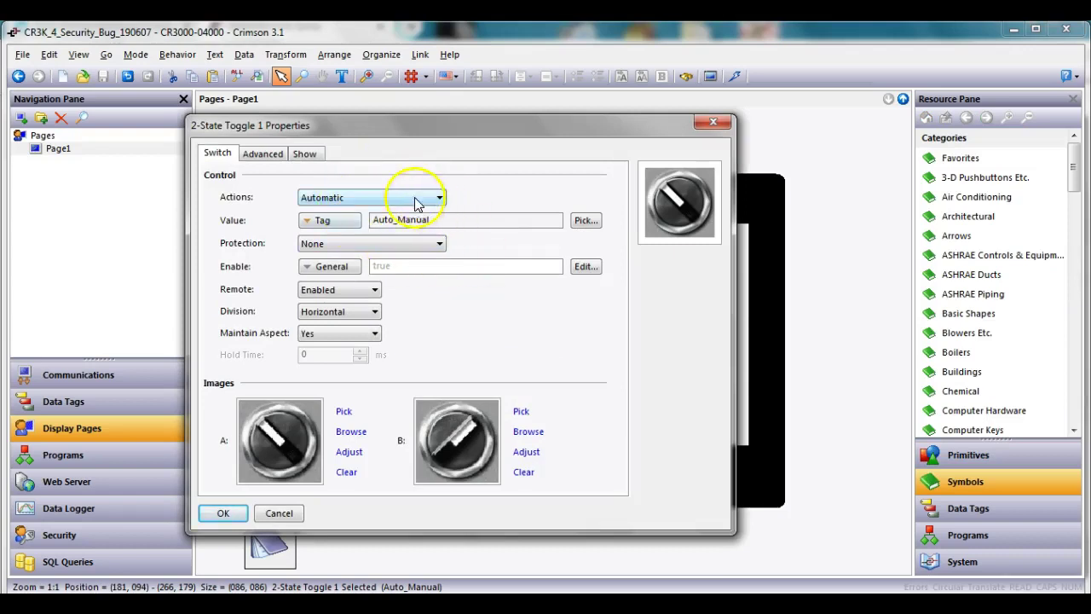
left_click(957, 508)
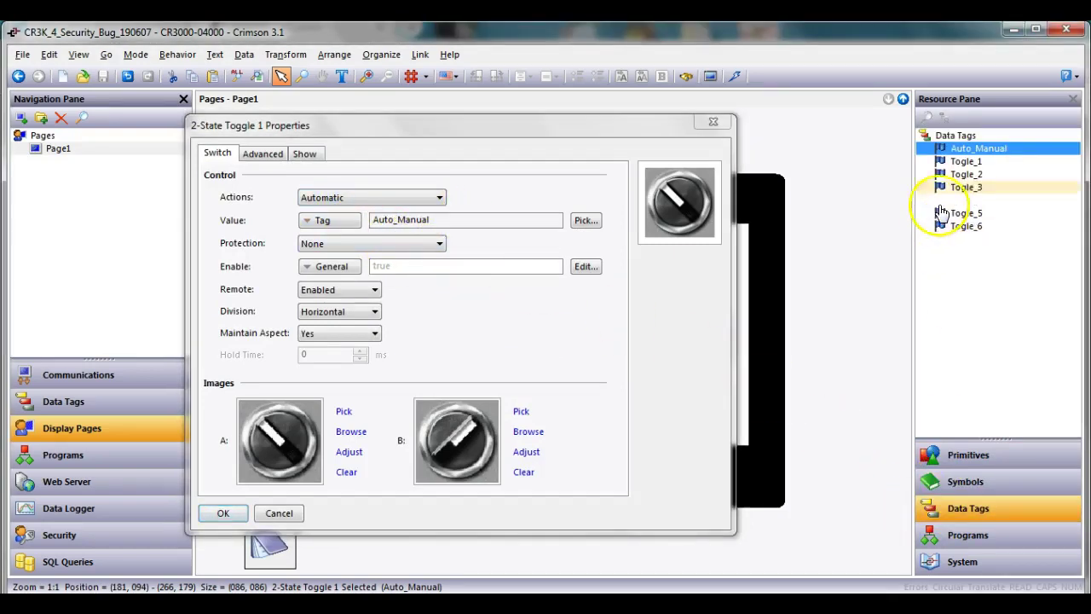
left_click_drag(967, 150, 418, 219)
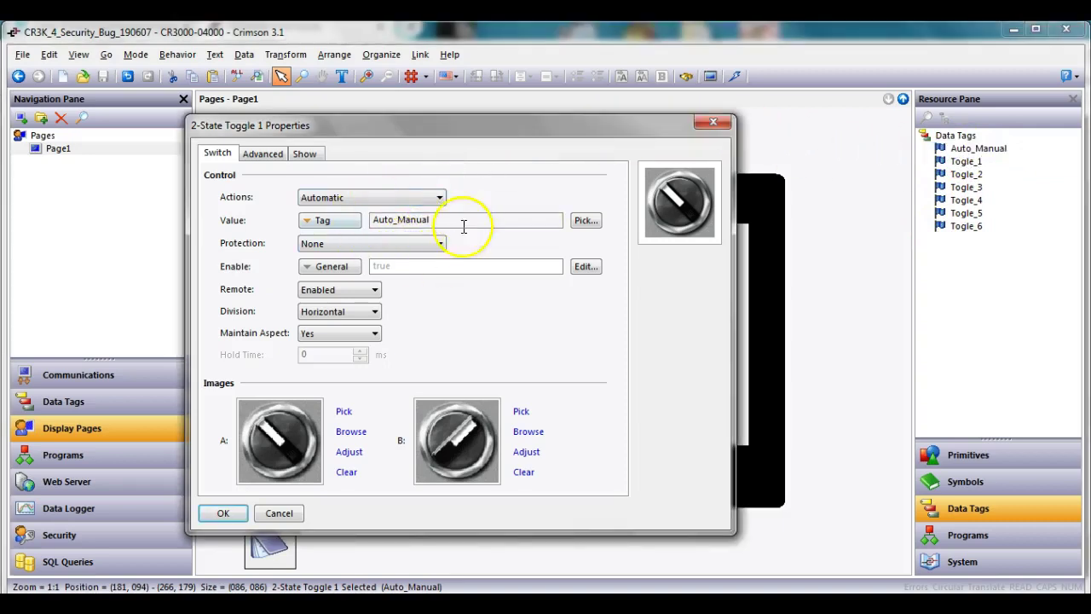
left_click(424, 220)
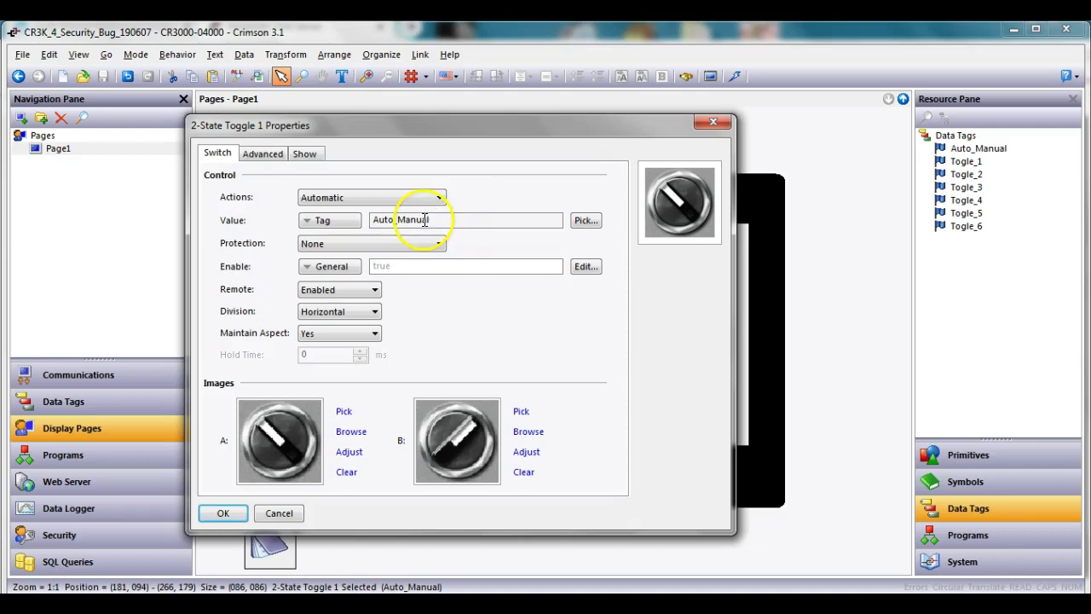
left_click(223, 513)
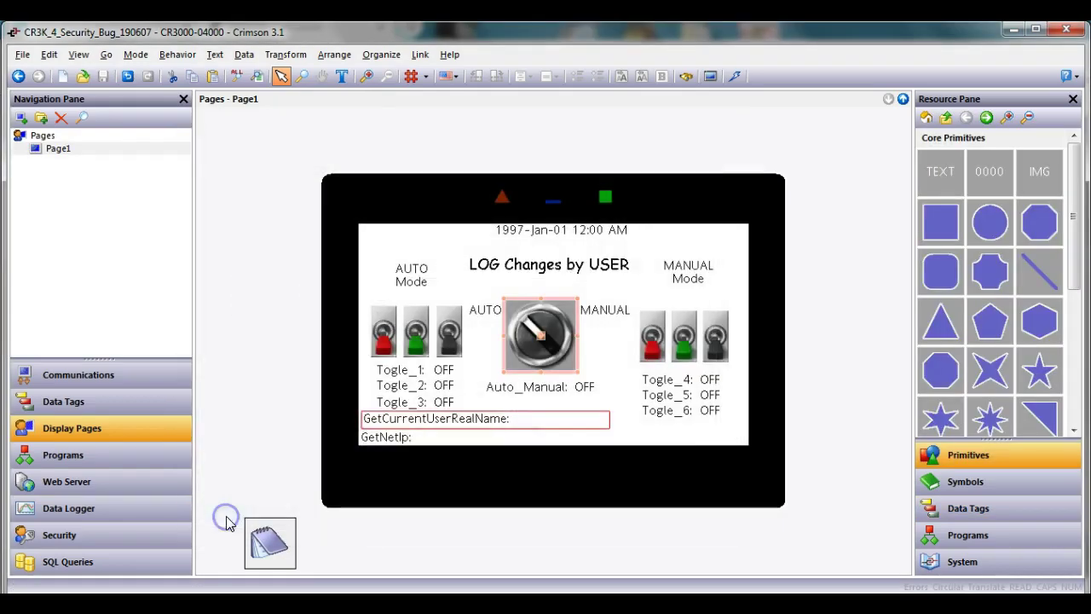
Review Auto_Manual's tag settings, then inspect the first user's security rights
left_click(144, 410)
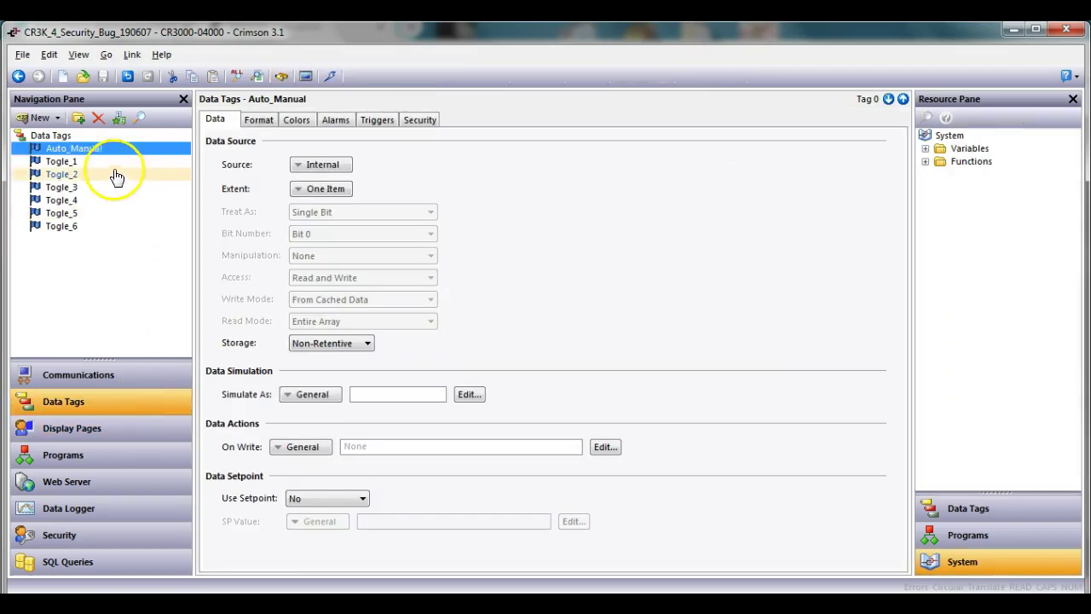
left_click(89, 150)
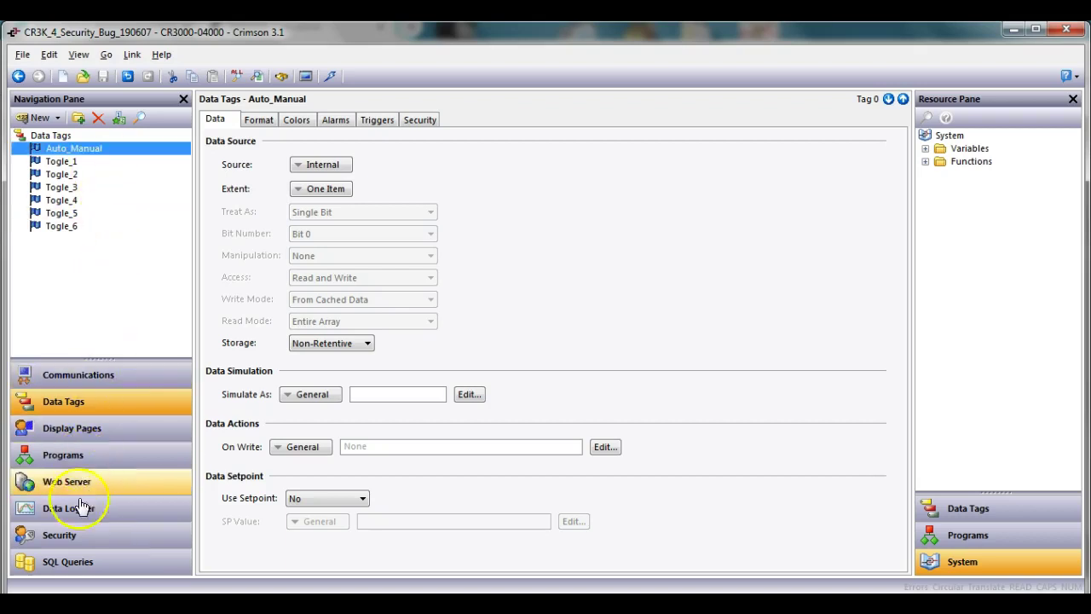
left_click(83, 540)
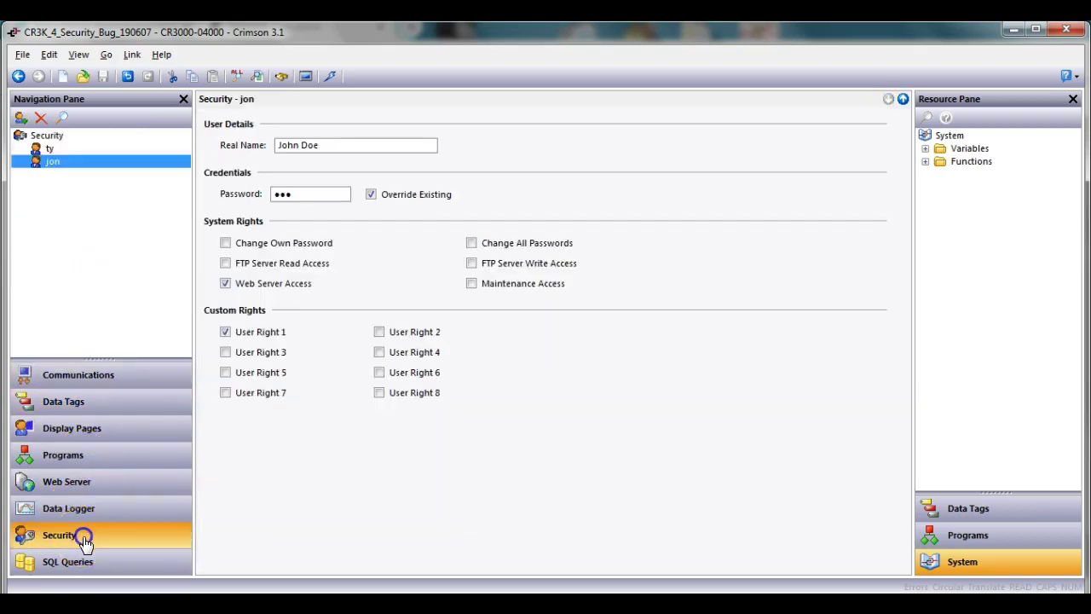
left_click(50, 151)
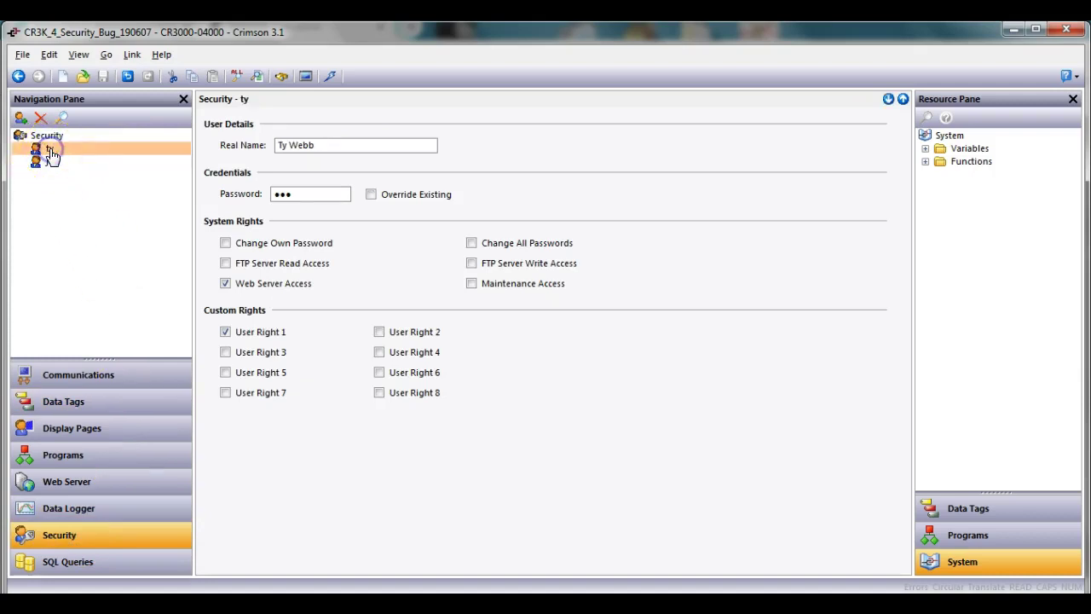
left_click(52, 153)
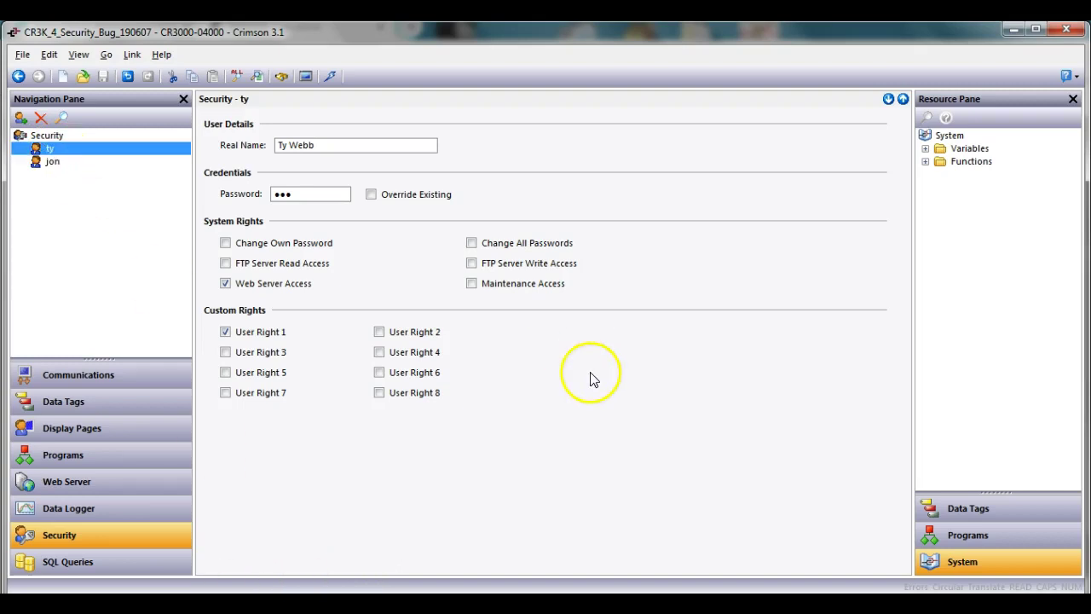
Compare both users' details and rights, confirming User Right 1 and web access, then list Data Tags
left_click(55, 162)
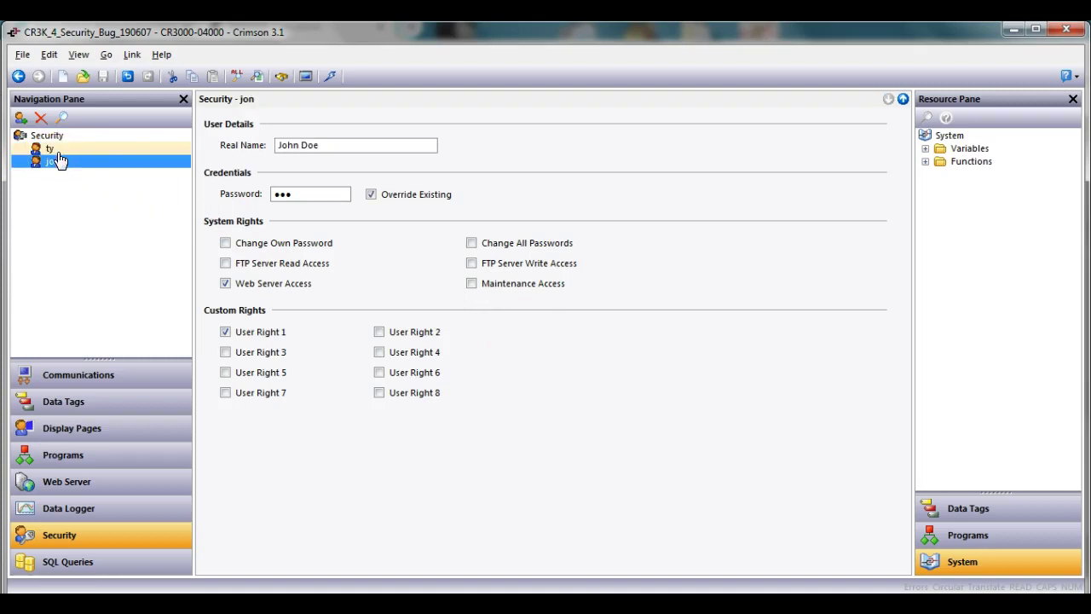
left_click(51, 151)
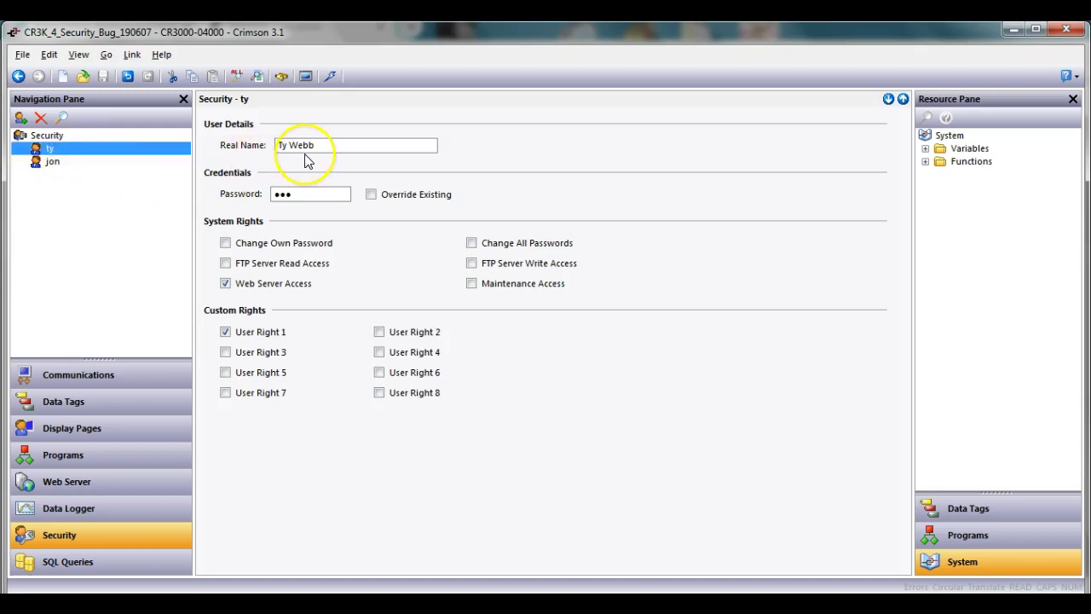
left_click(302, 196)
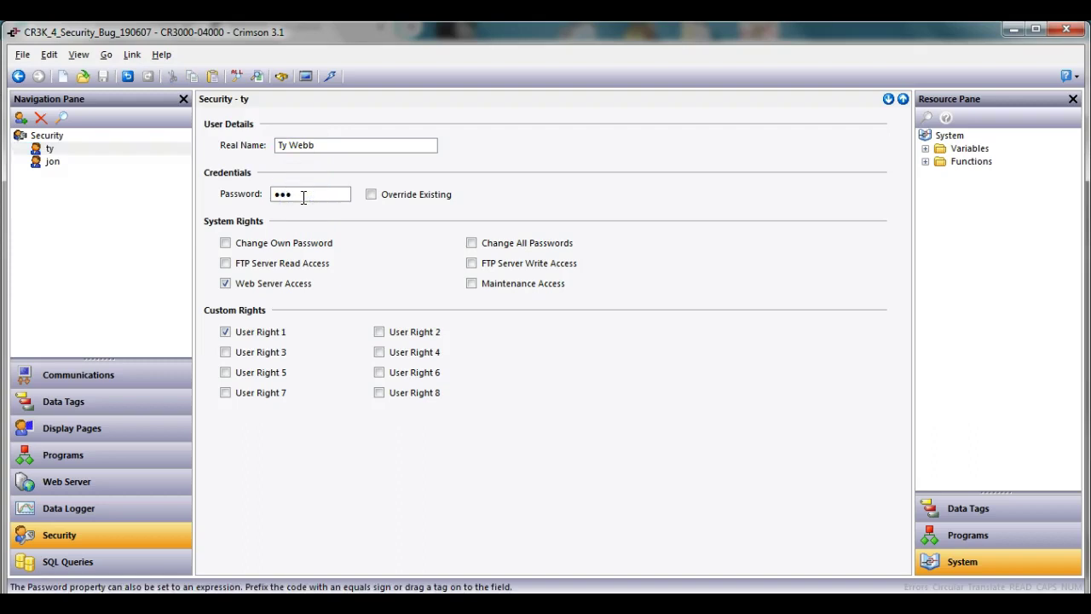
left_click(47, 162)
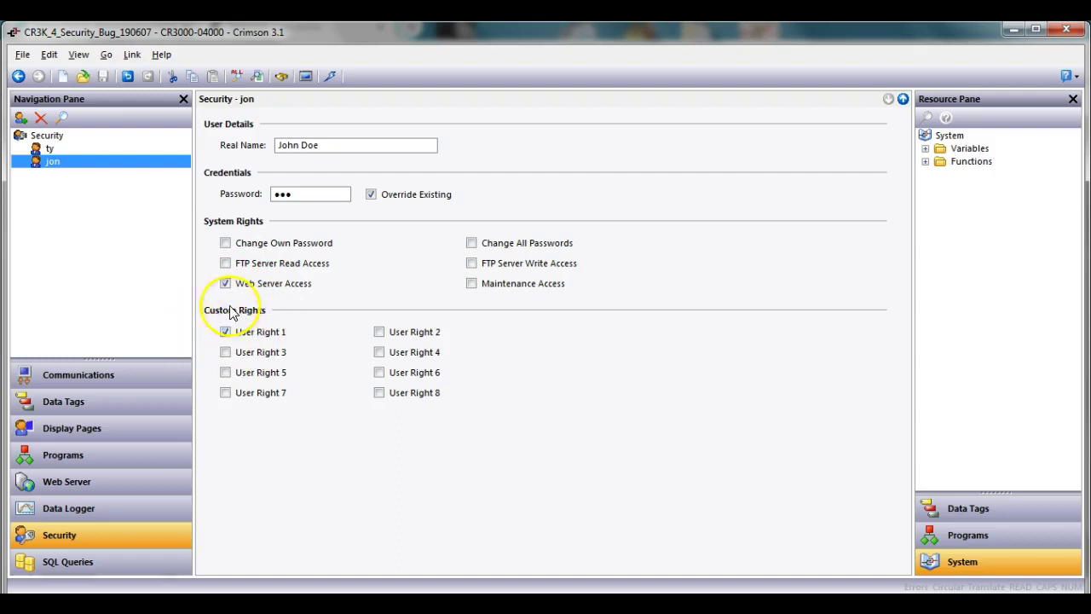
left_click(51, 150)
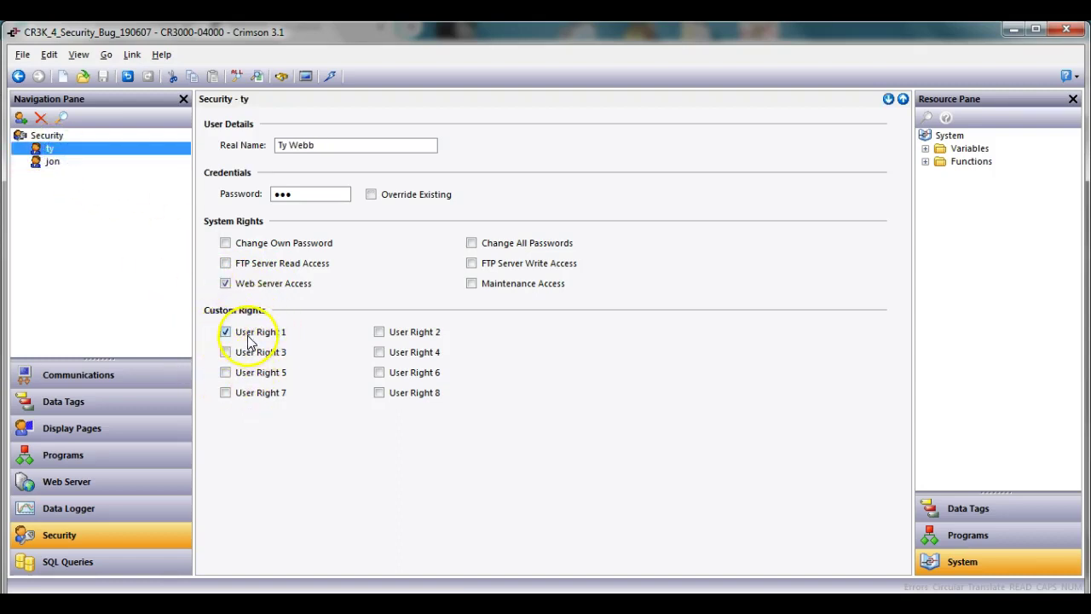
left_click(132, 410)
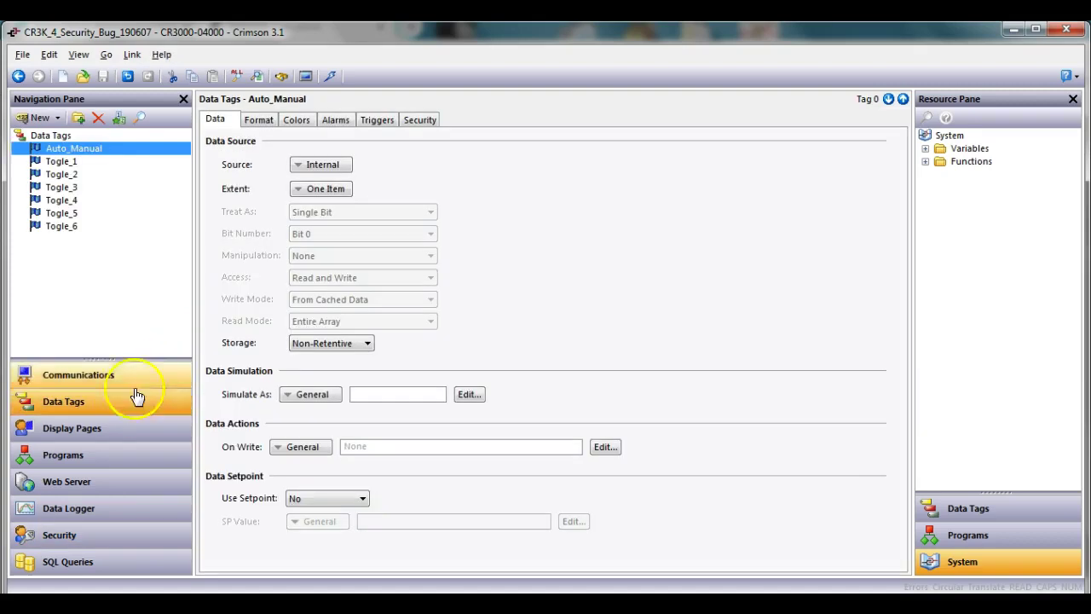
Give Auto_Manual Access Control User Right 1 and Write Logging 'Log Changes by Users and Programs'
left_click(106, 148)
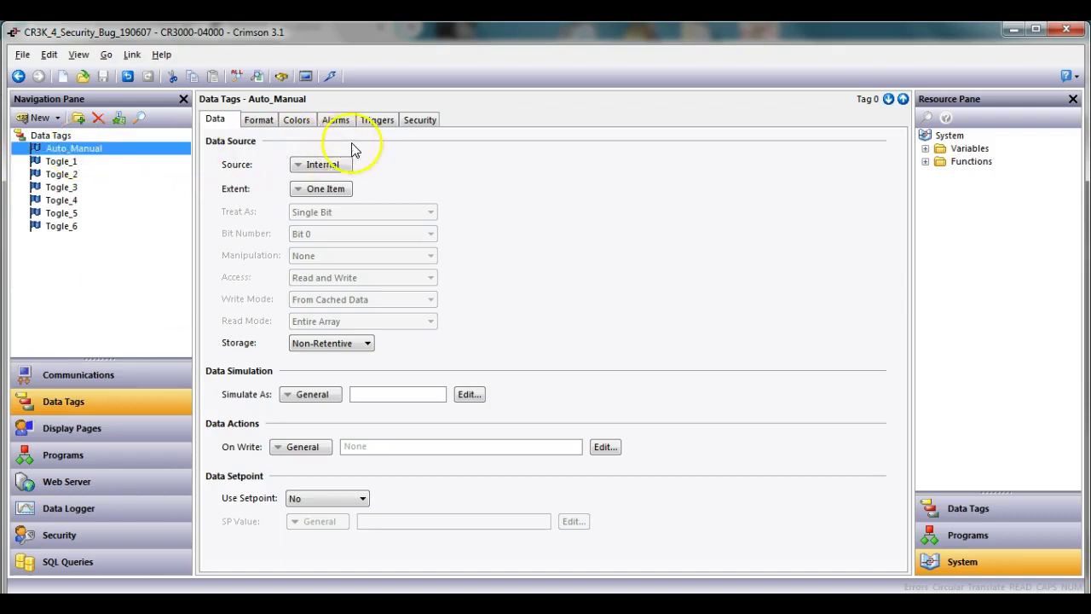
left_click(412, 121)
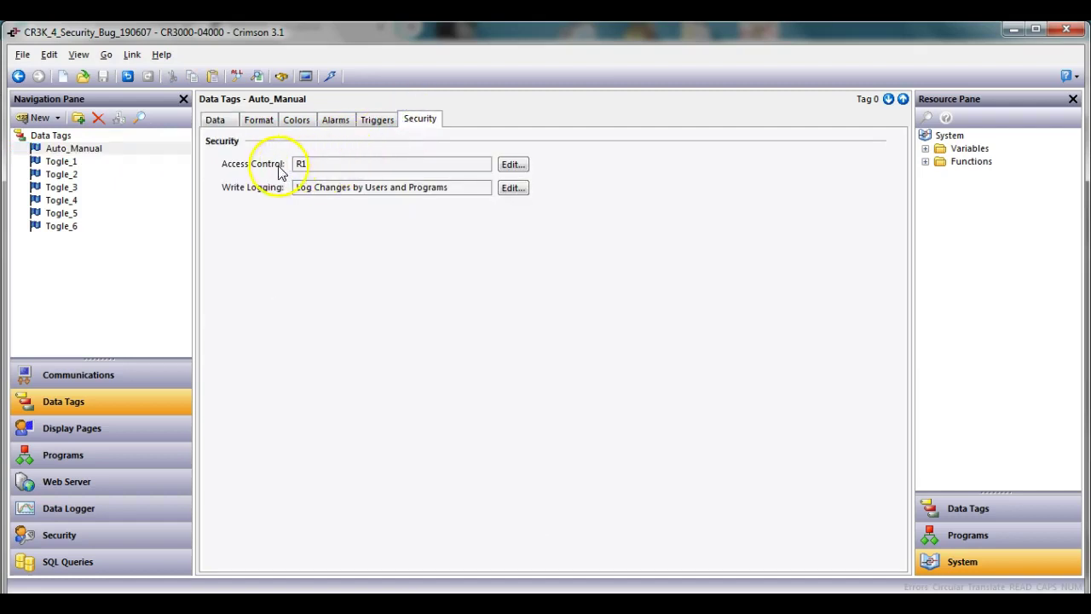
left_click(515, 165)
left_click(439, 287)
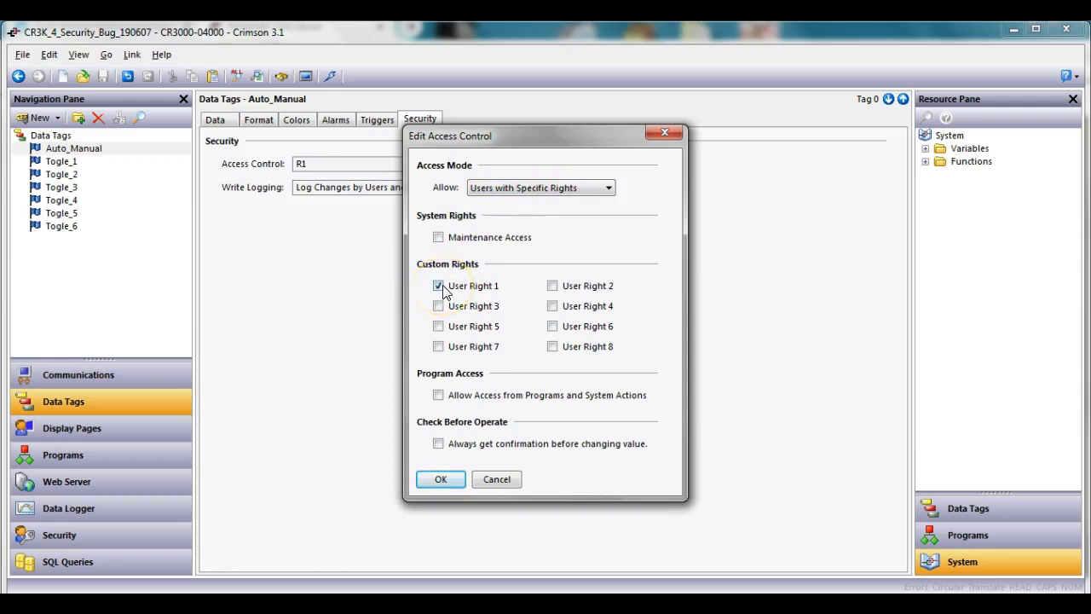
left_click(433, 491)
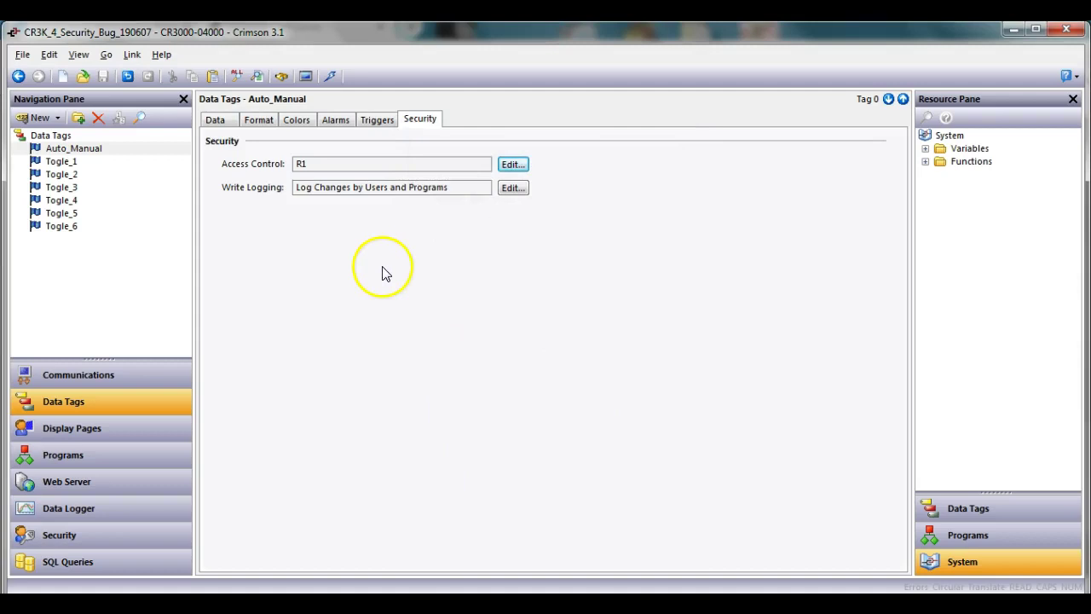
left_click(512, 188)
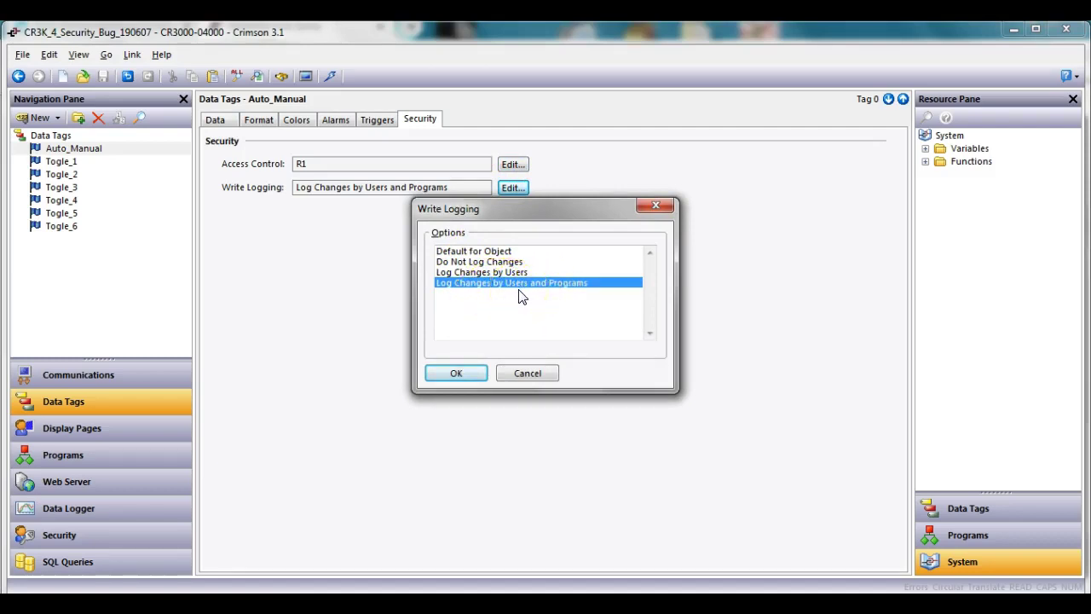
left_click(459, 376)
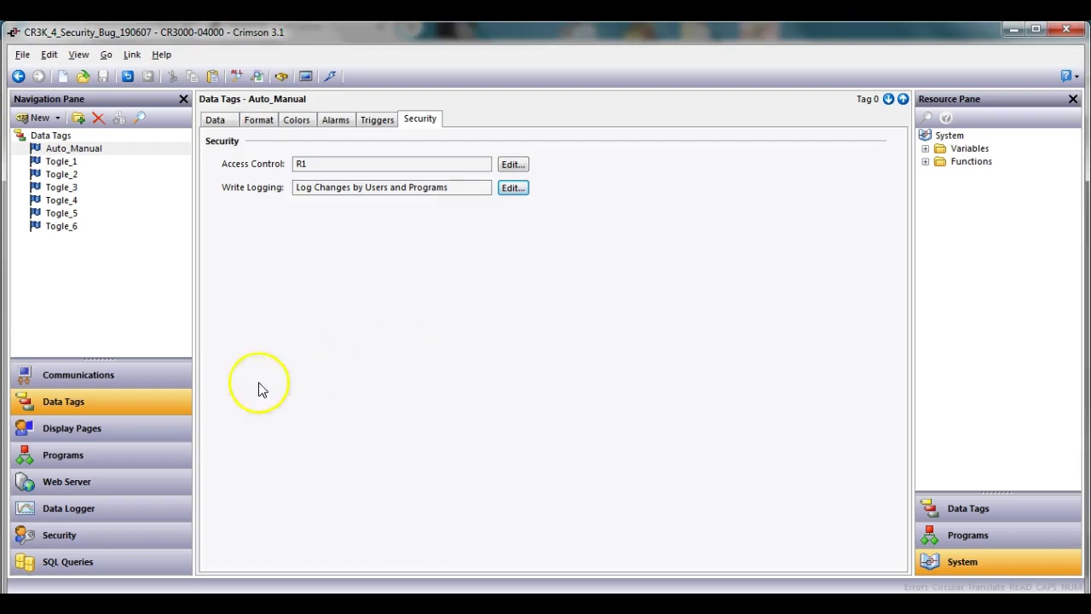
left_click(133, 429)
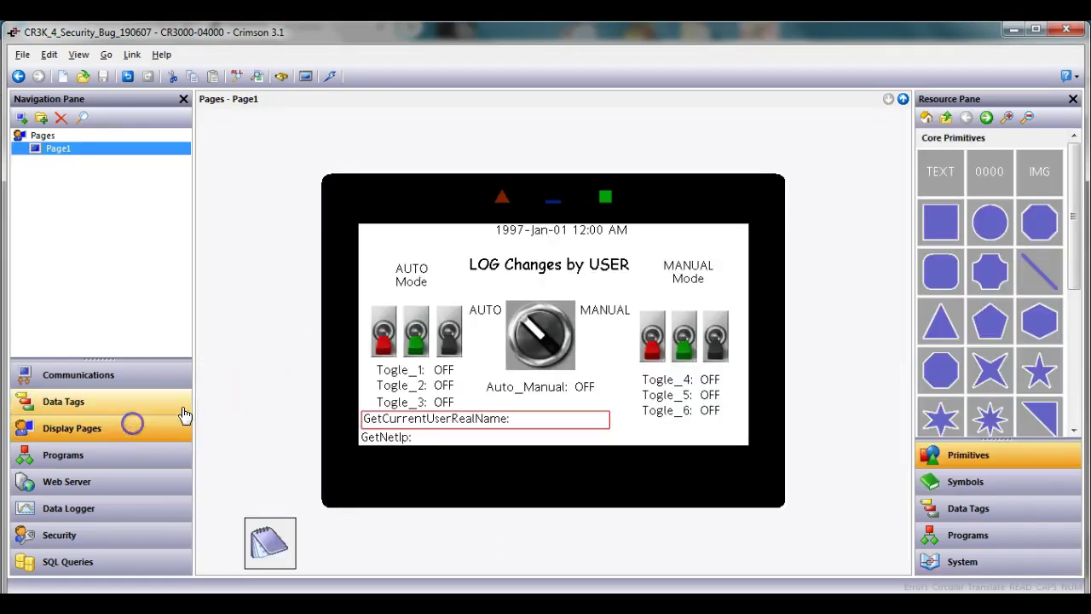
left_click(525, 317)
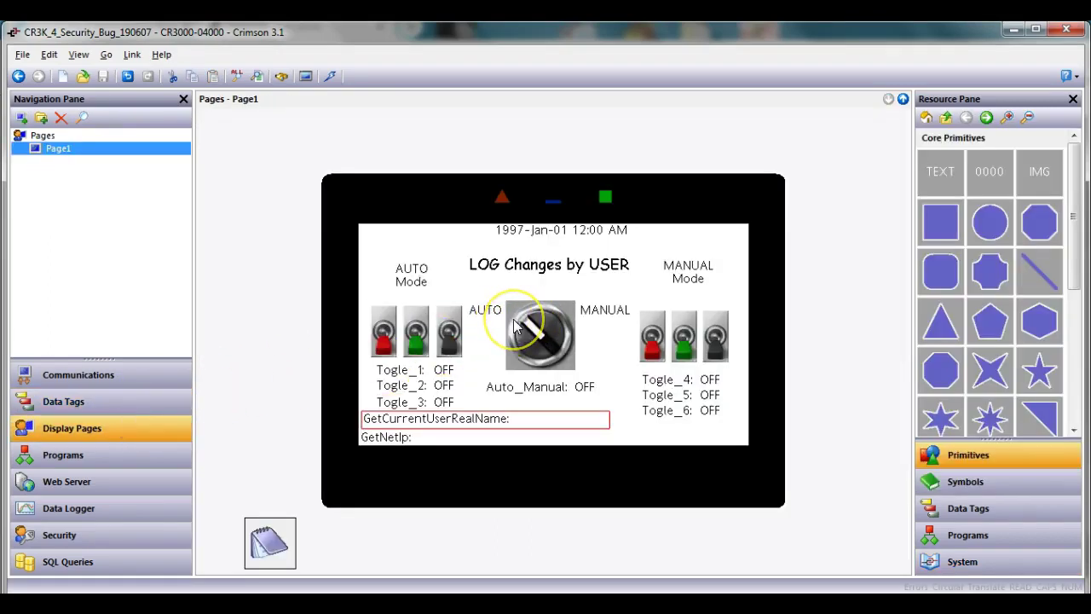
left_click(567, 322)
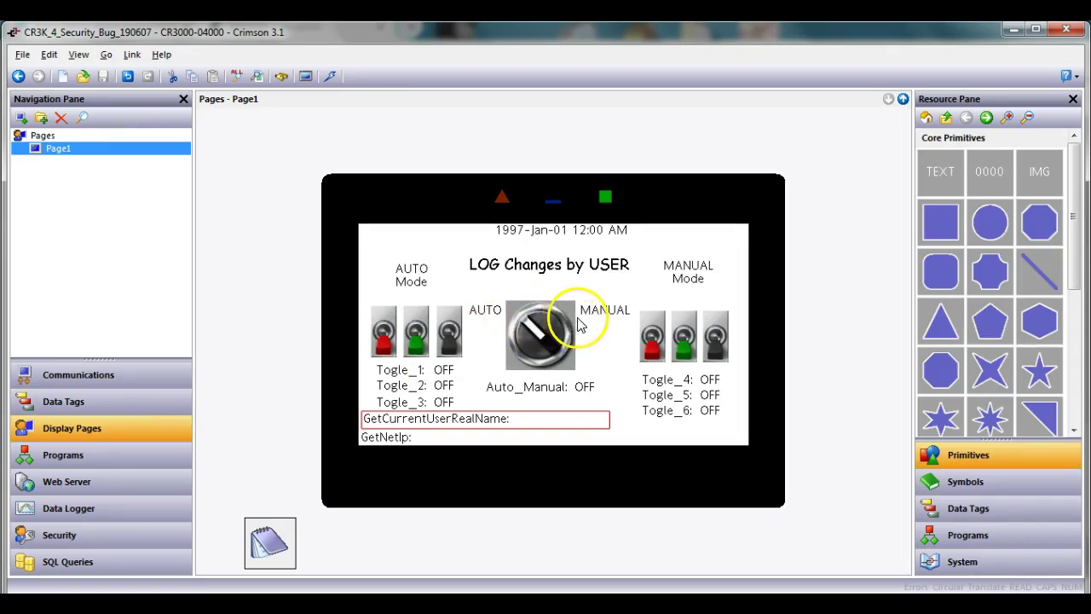
left_click(576, 319)
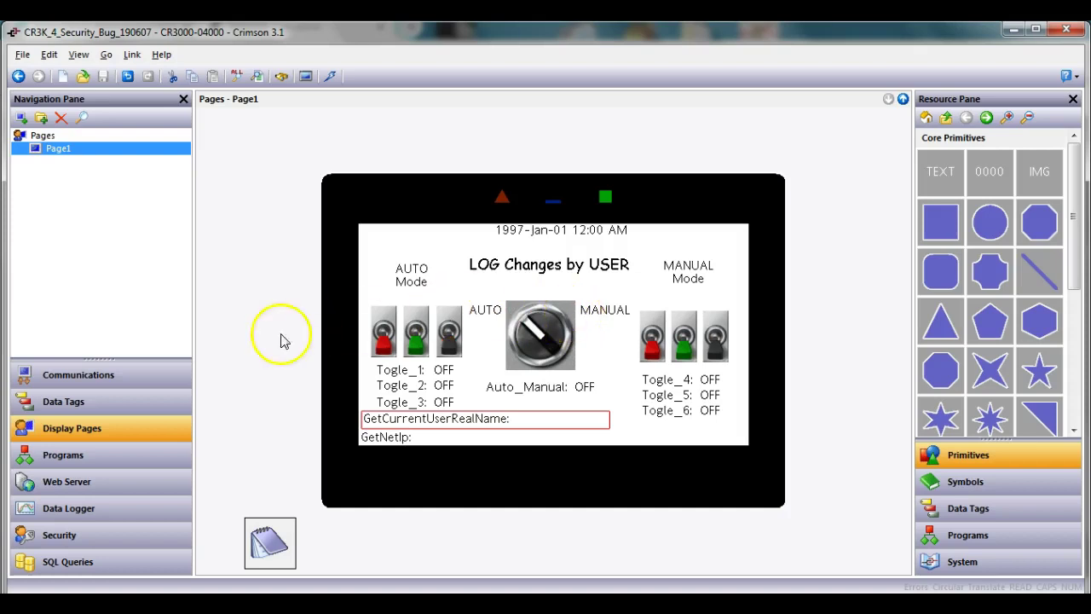
left_click(117, 407)
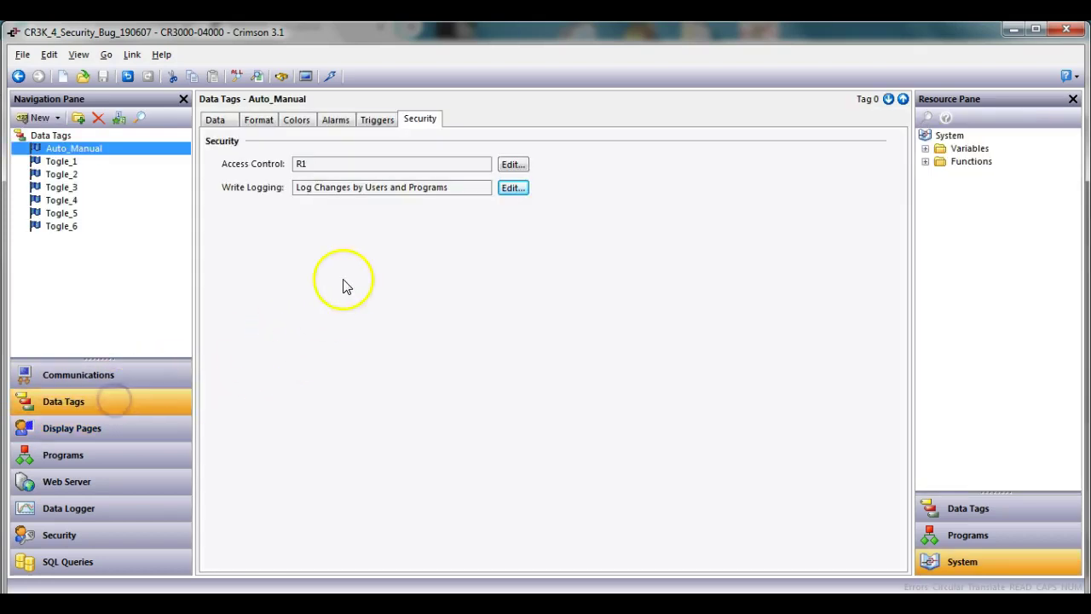
left_click(101, 150)
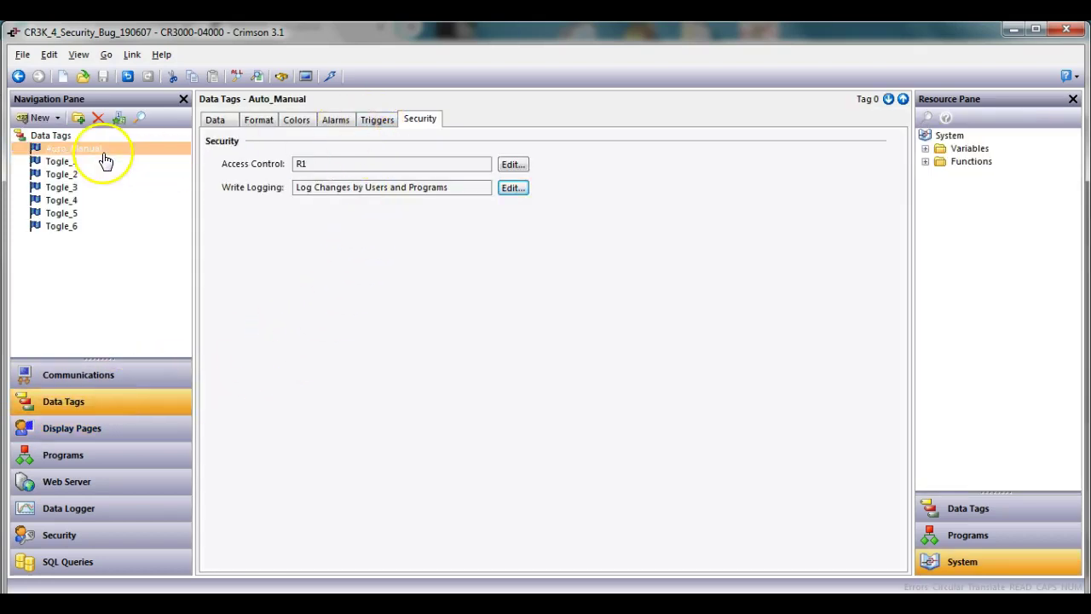
Set Auto_Manual's Trigger One to Active Off with action UserLogOff() from System > Functions > Security
left_click(376, 121)
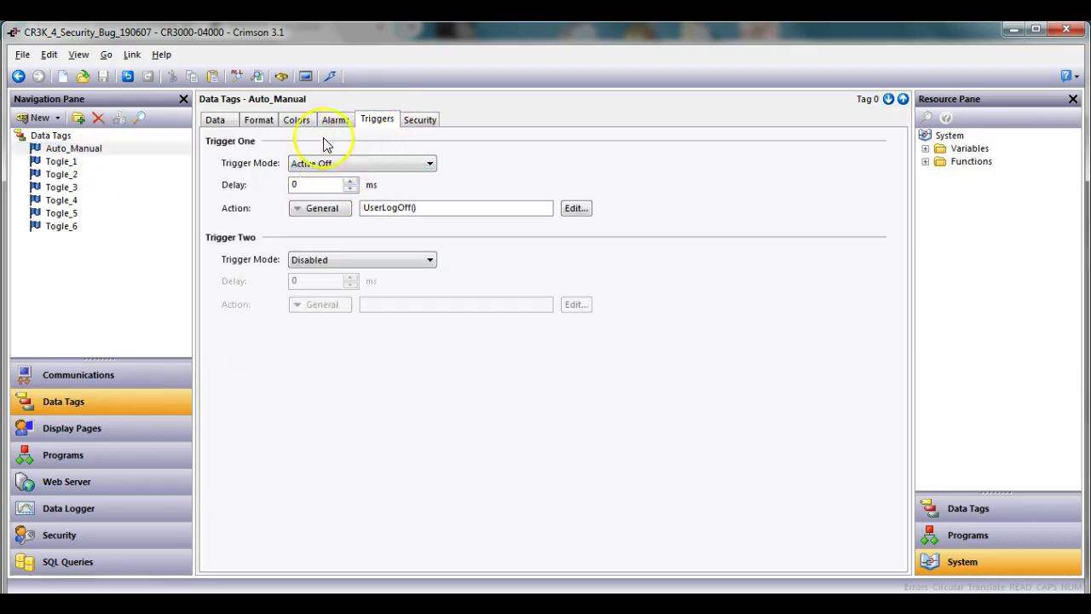
left_click(316, 181)
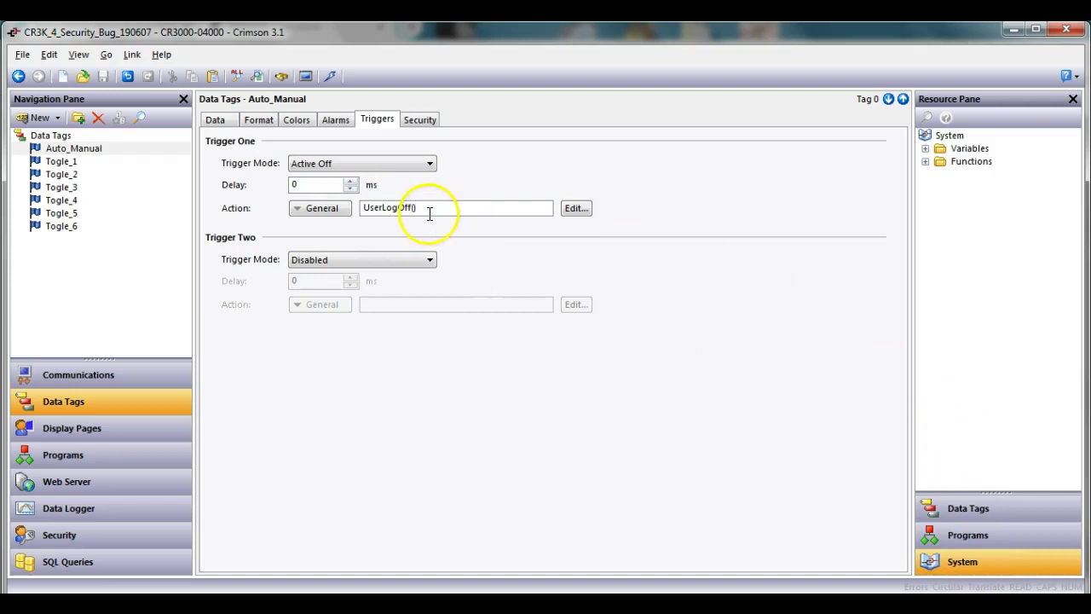
left_click(974, 569)
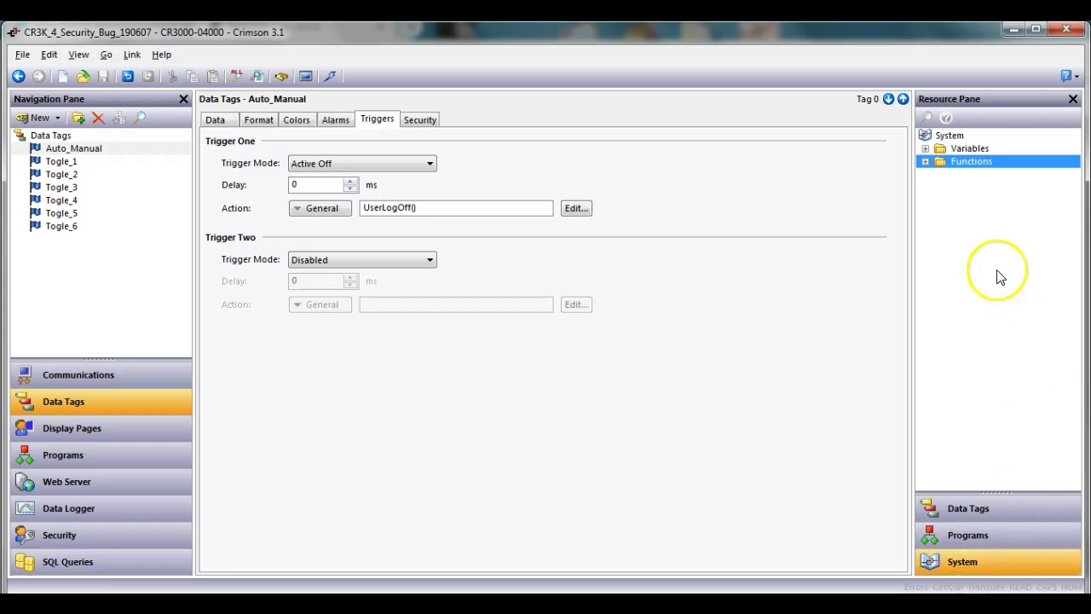
left_click(927, 162)
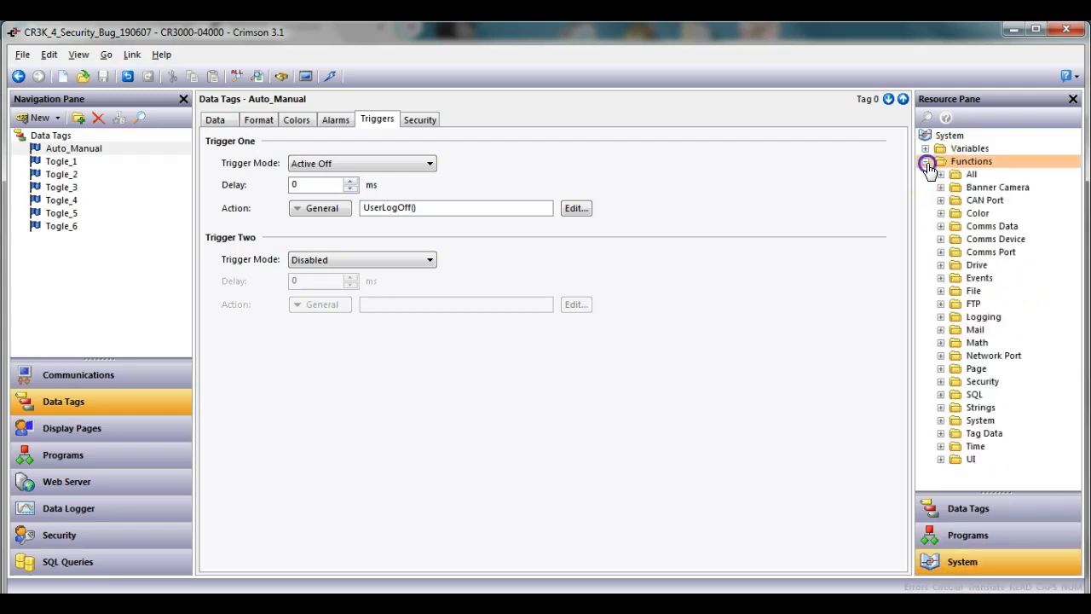
left_click(943, 384)
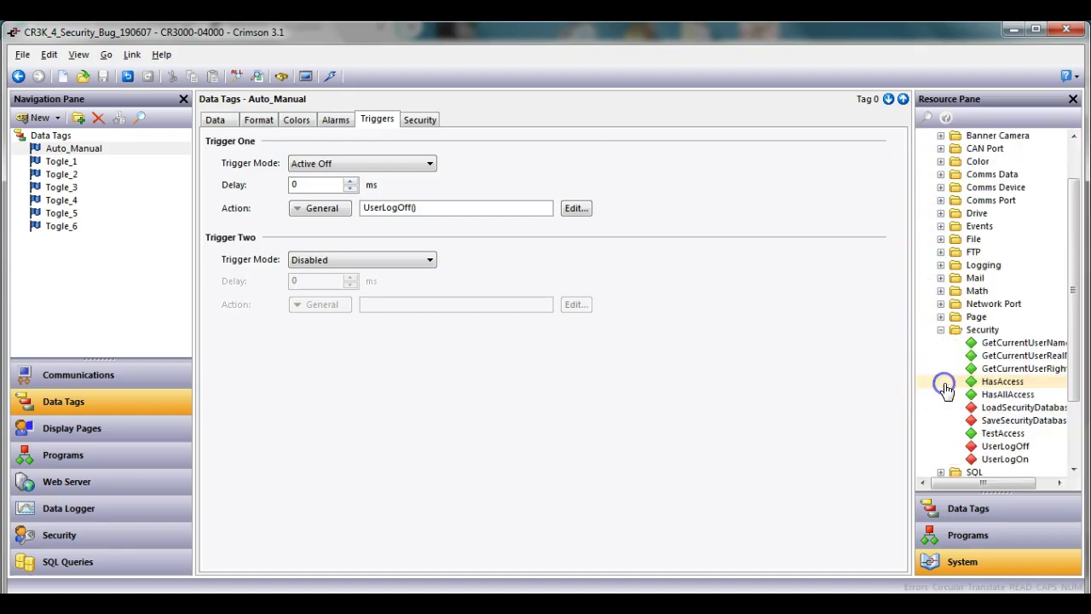
left_click(1005, 448)
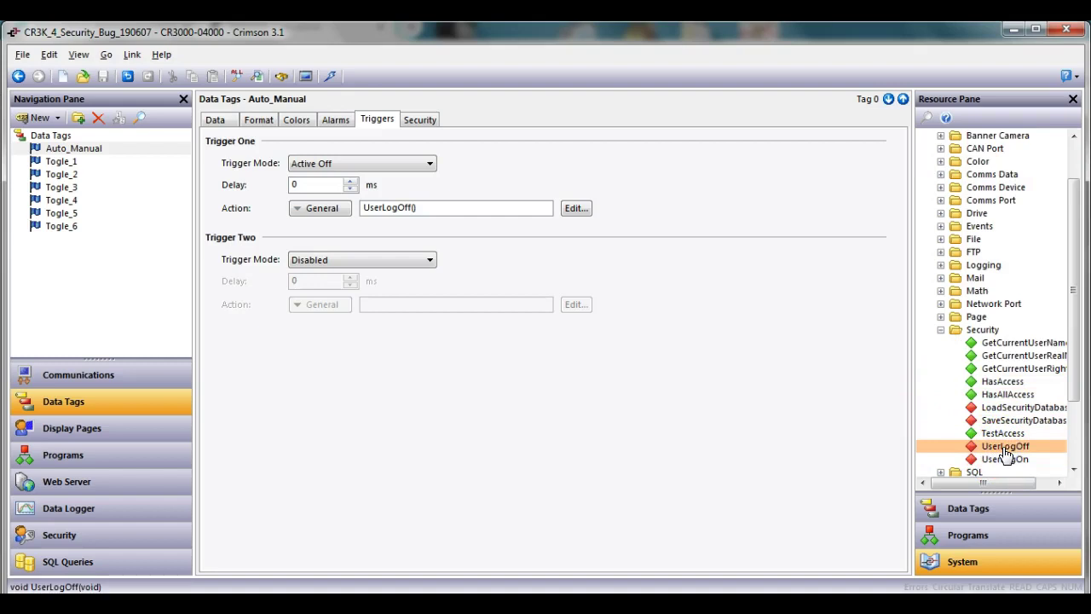
left_click_drag(1005, 452, 477, 207)
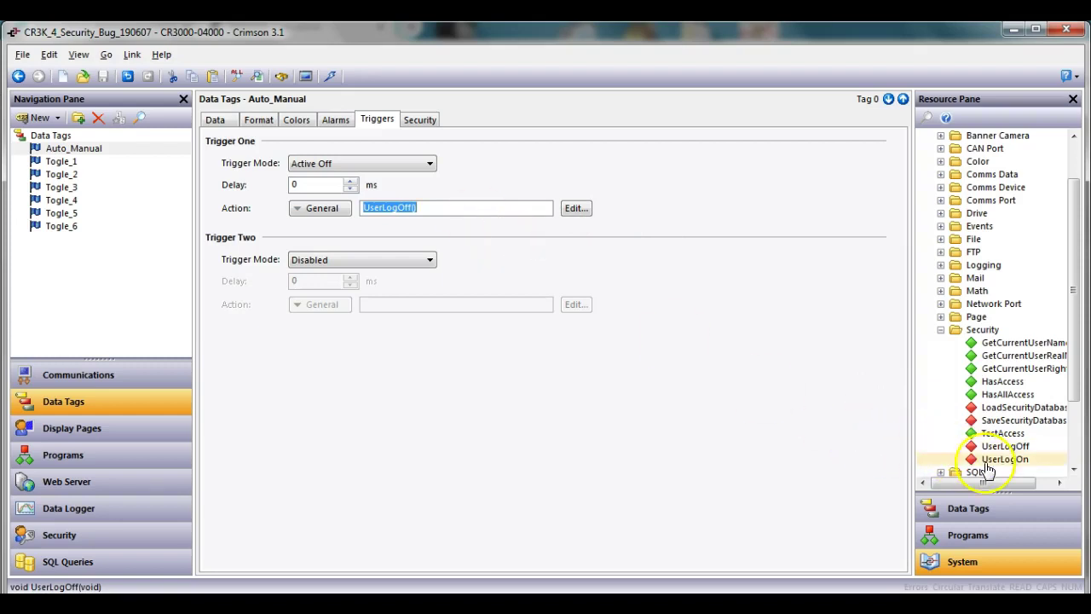
left_click_drag(1006, 459, 433, 208)
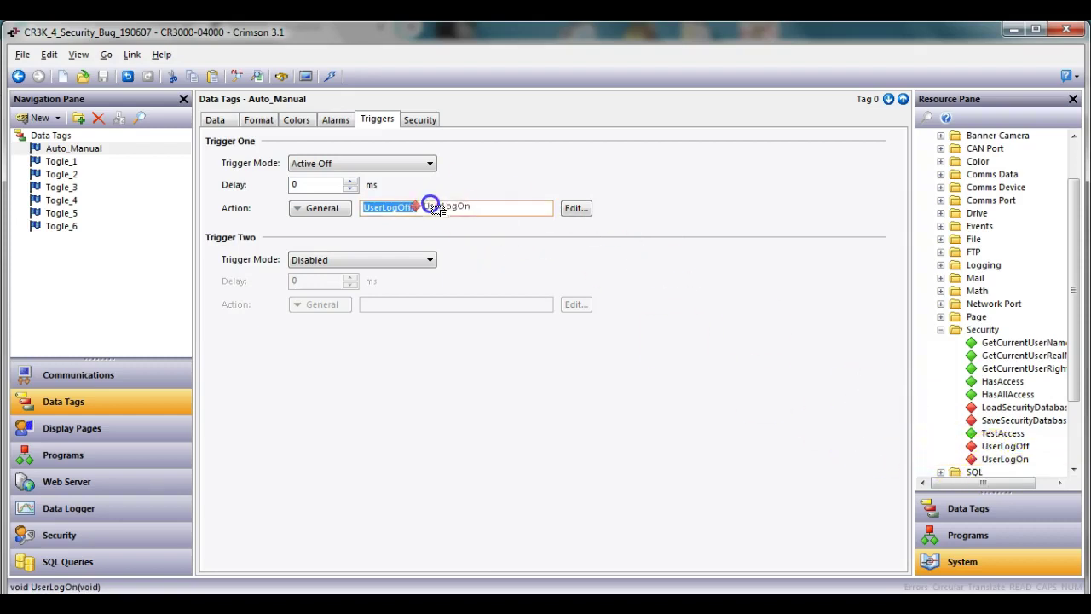
left_click(1013, 450)
left_click_drag(1014, 455, 418, 210)
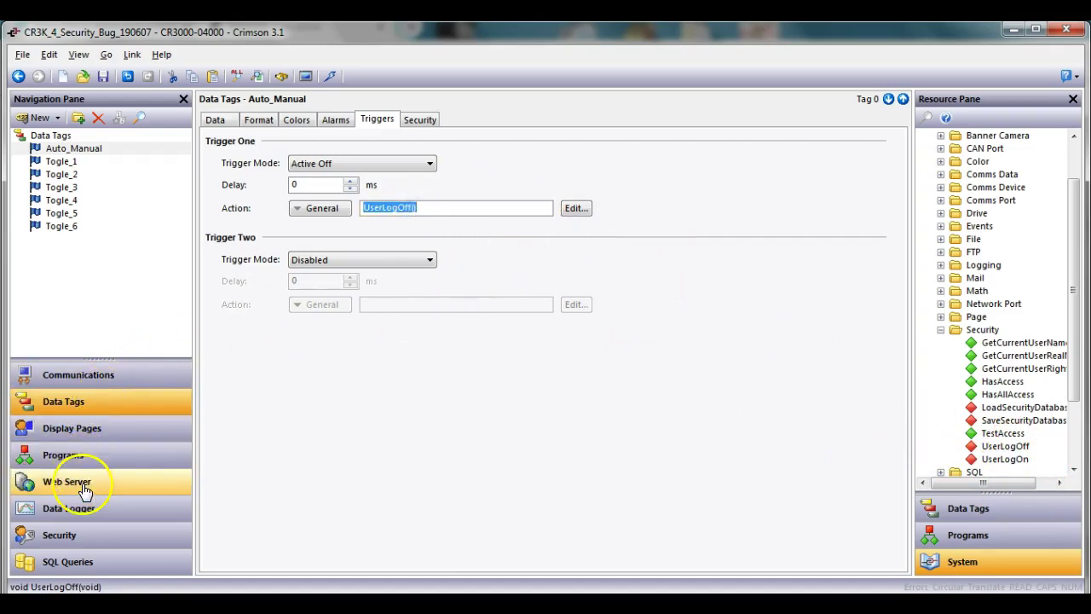
Select the Security root node to show the database's Security Options
left_click(79, 539)
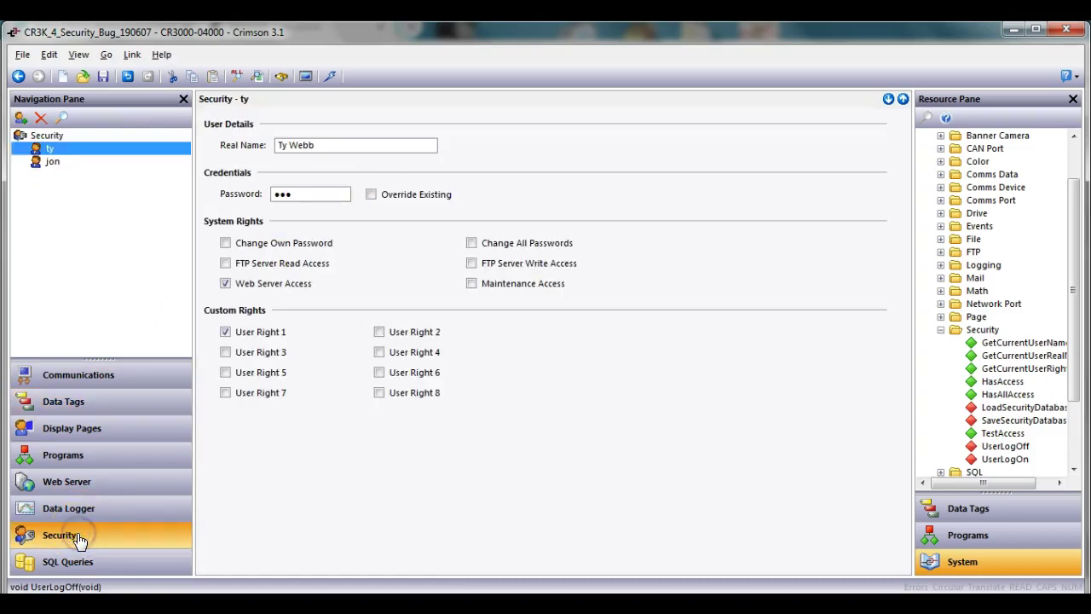
left_click(41, 136)
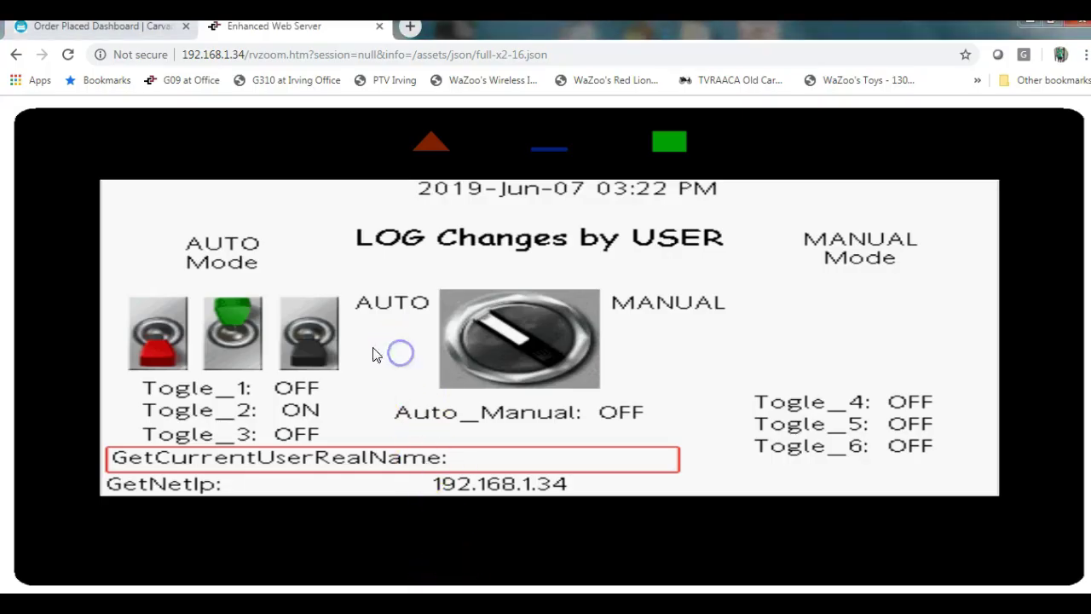
Switch Togle_2 off so Togle_1–3 all read OFF
left_click(303, 314)
left_click(234, 351)
left_click(303, 362)
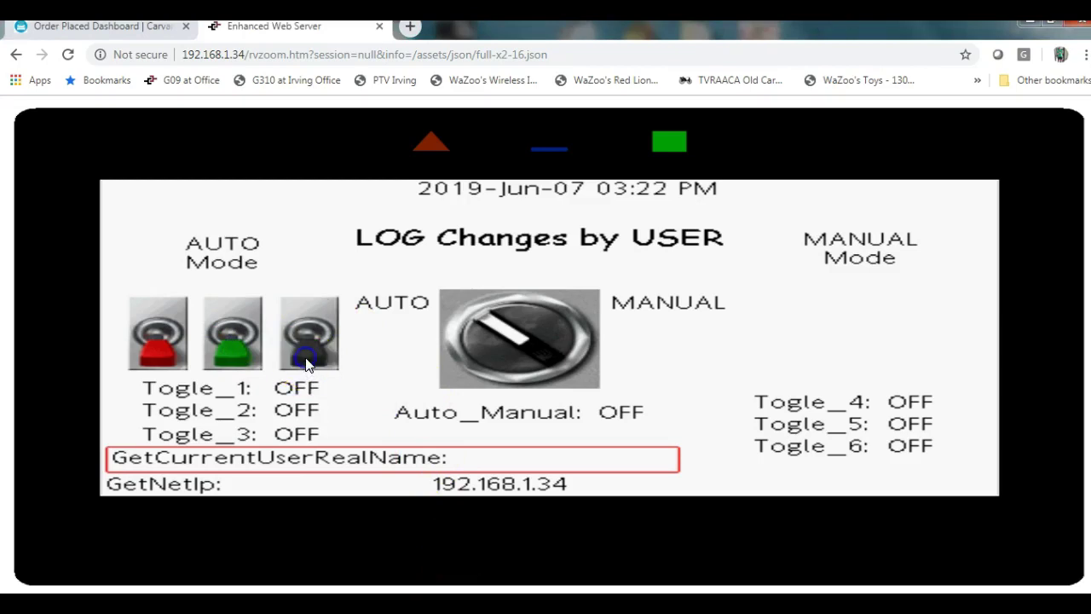
Turn Auto_Manual ON, confirming the change and logging in with a username and password
left_click(583, 320)
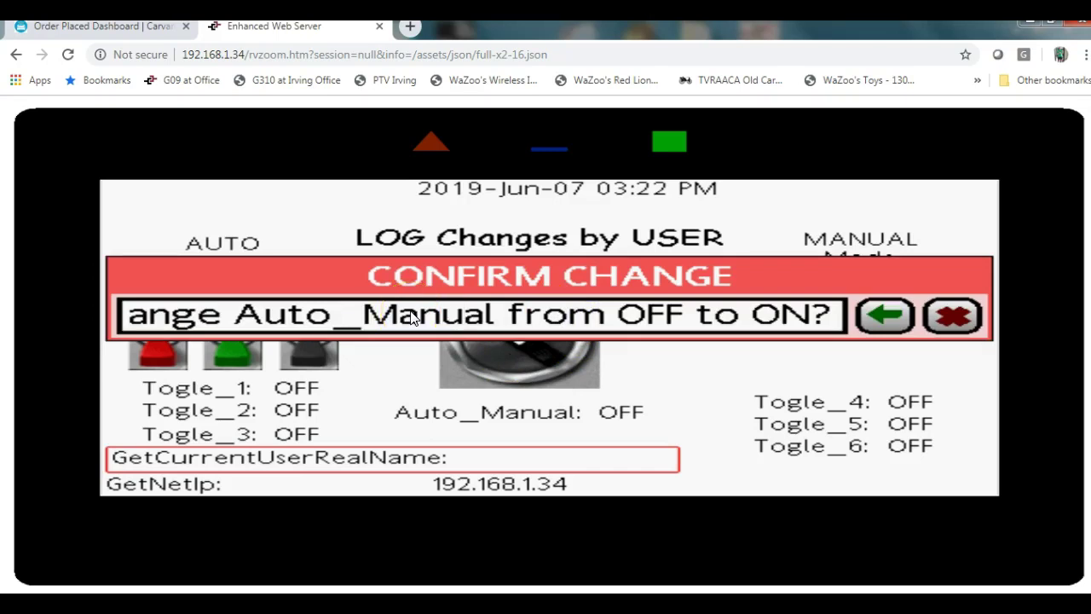
left_click(881, 316)
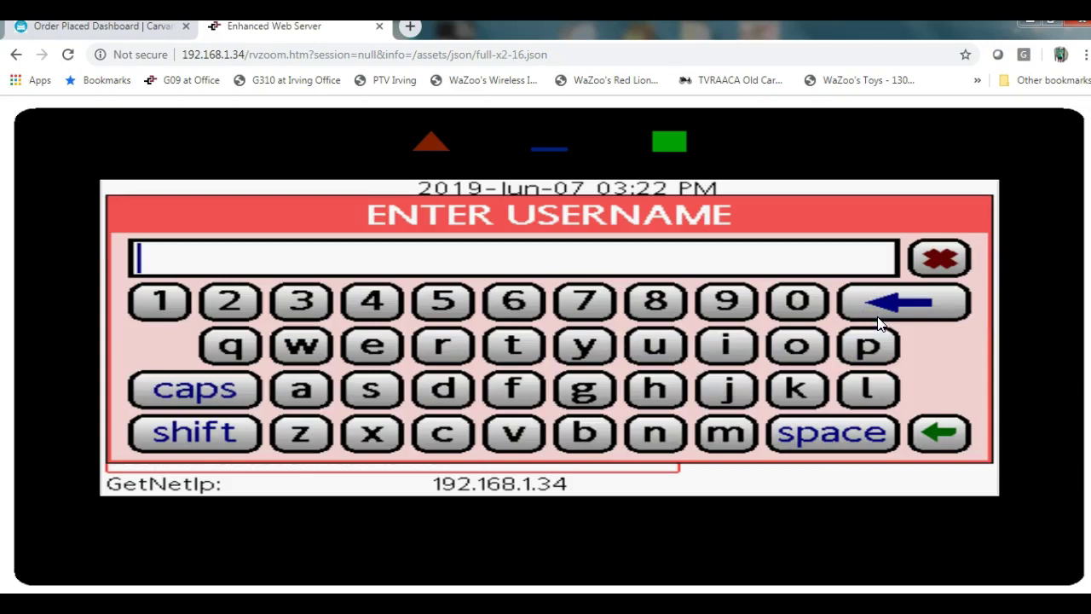
key("Return")
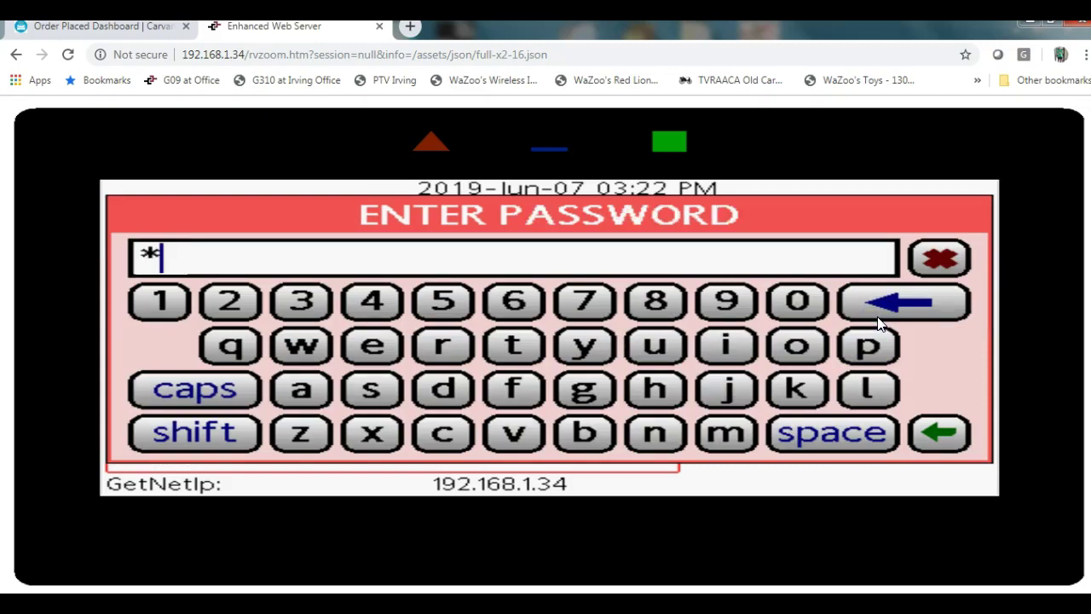
key("Return")
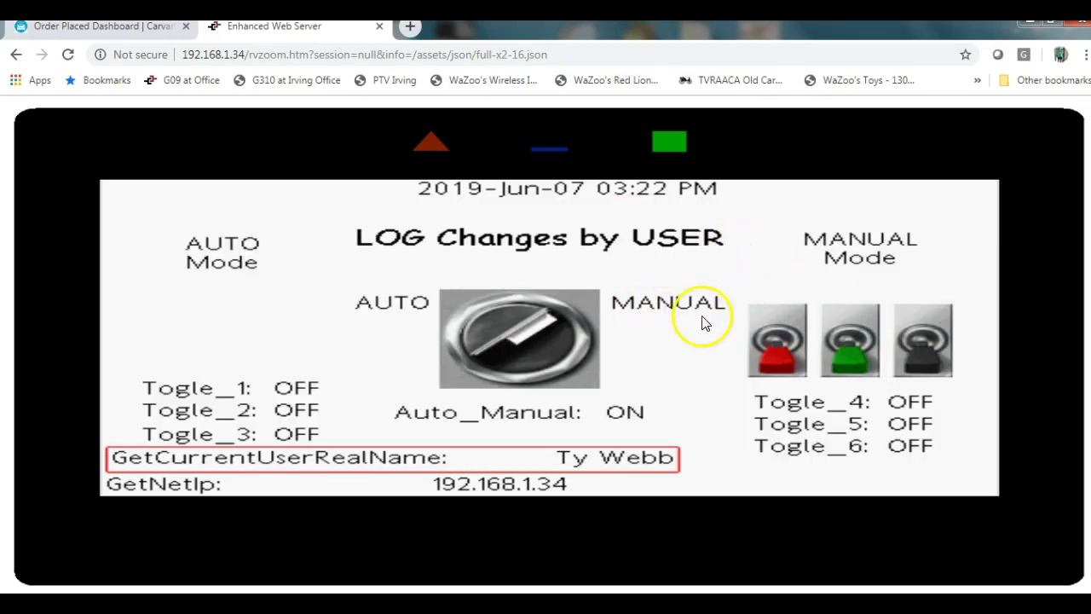
Cycle Togle_4–6 in manual mode, leaving Togle_5 ON and Togle_4 and Togle_6 OFF
left_click(779, 324)
left_click(853, 322)
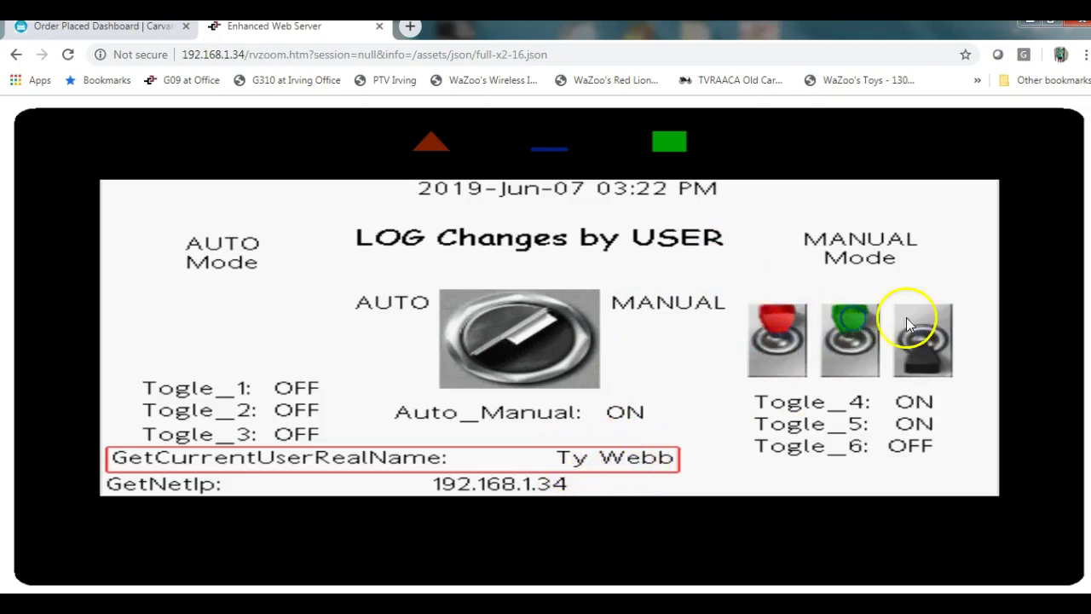
left_click(926, 321)
left_click(932, 365)
left_click(842, 363)
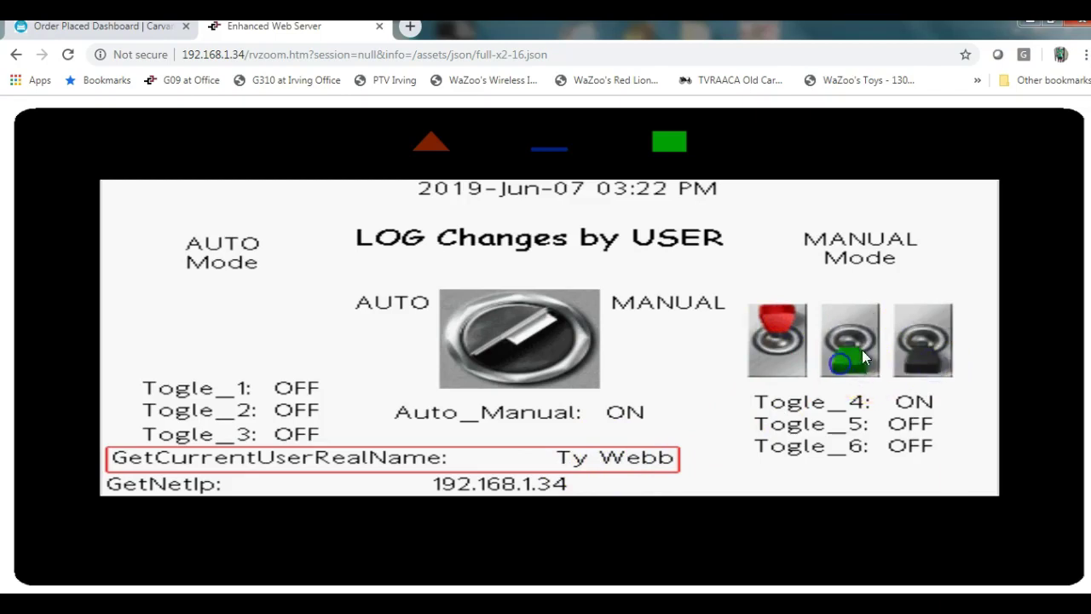
left_click(844, 318)
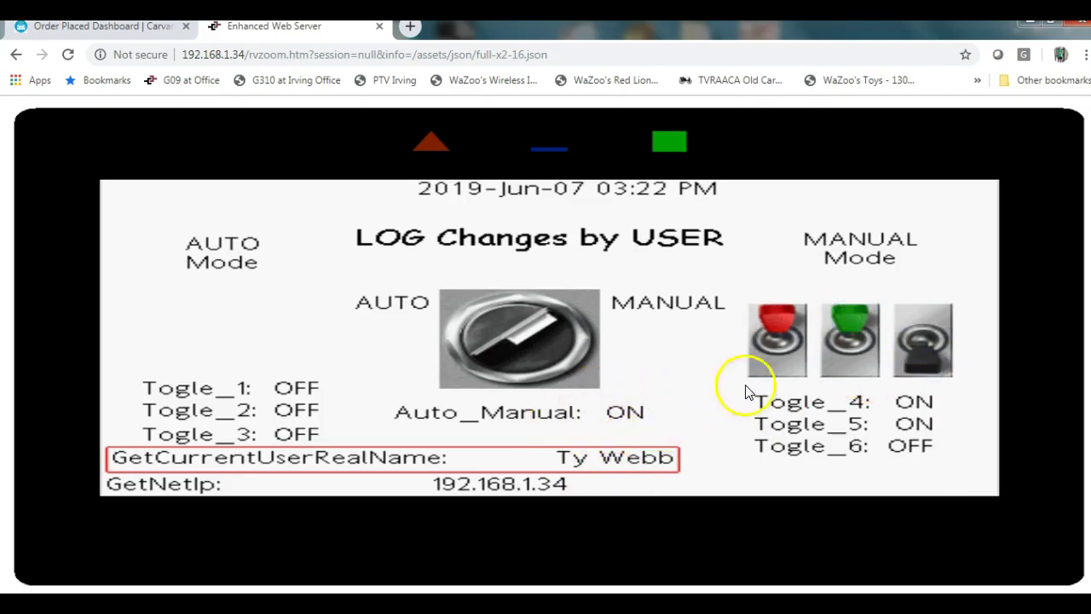
left_click(777, 367)
left_click(844, 365)
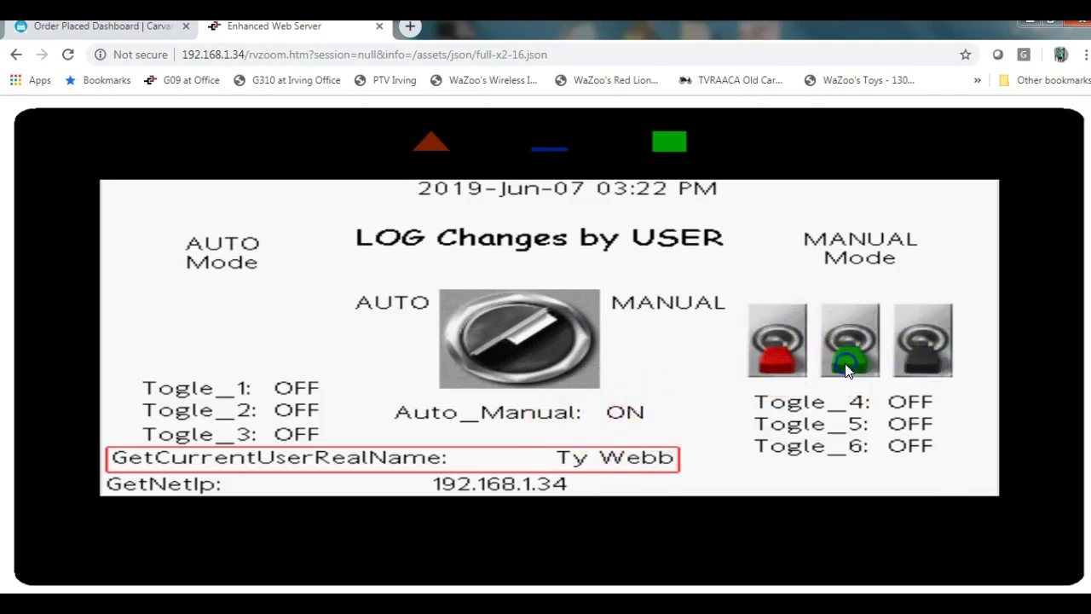
left_click(780, 315)
left_click(845, 317)
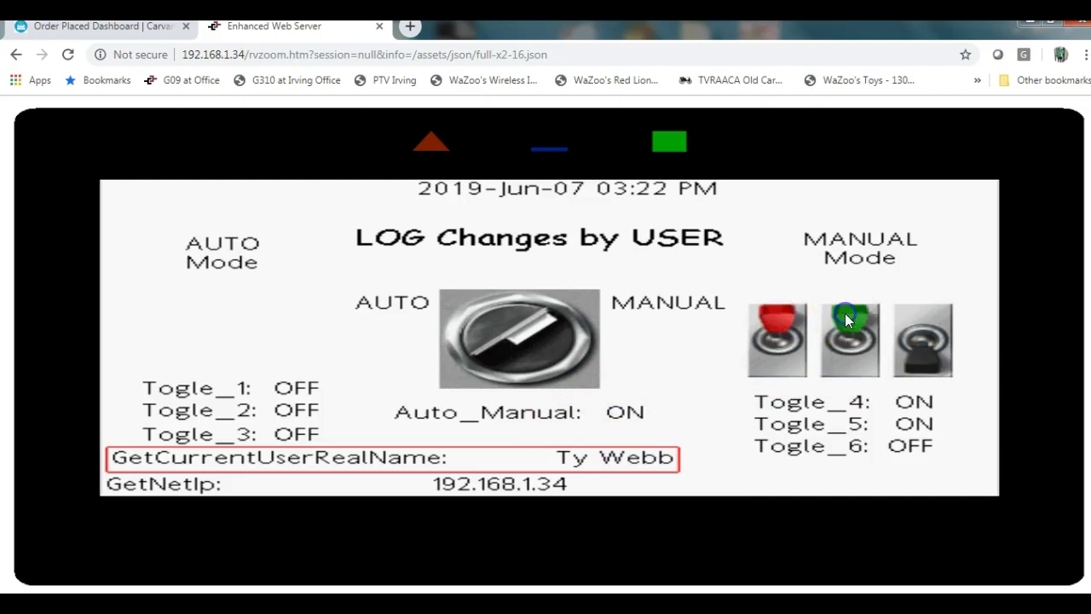
left_click(773, 363)
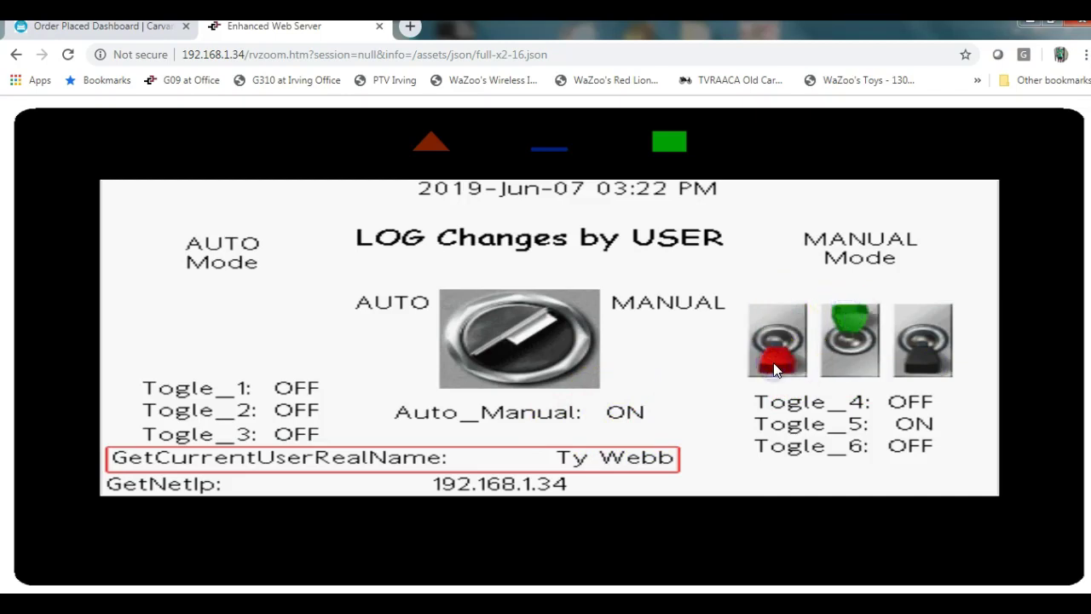
Return Auto_Manual to OFF, then switch Togle_3 and Togle_2 on and back off
left_click(450, 301)
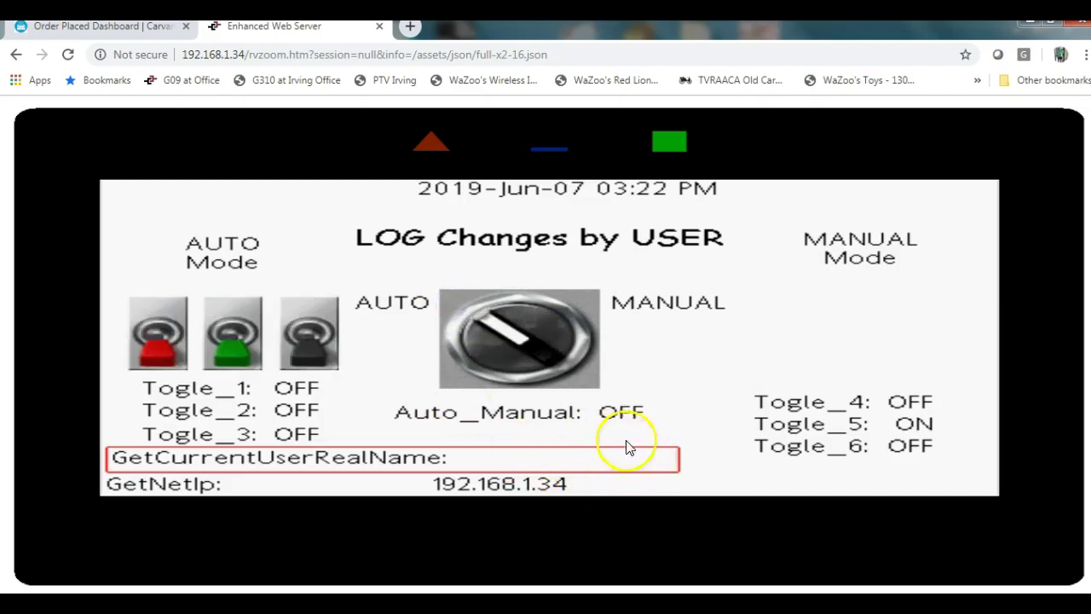
left_click(318, 311)
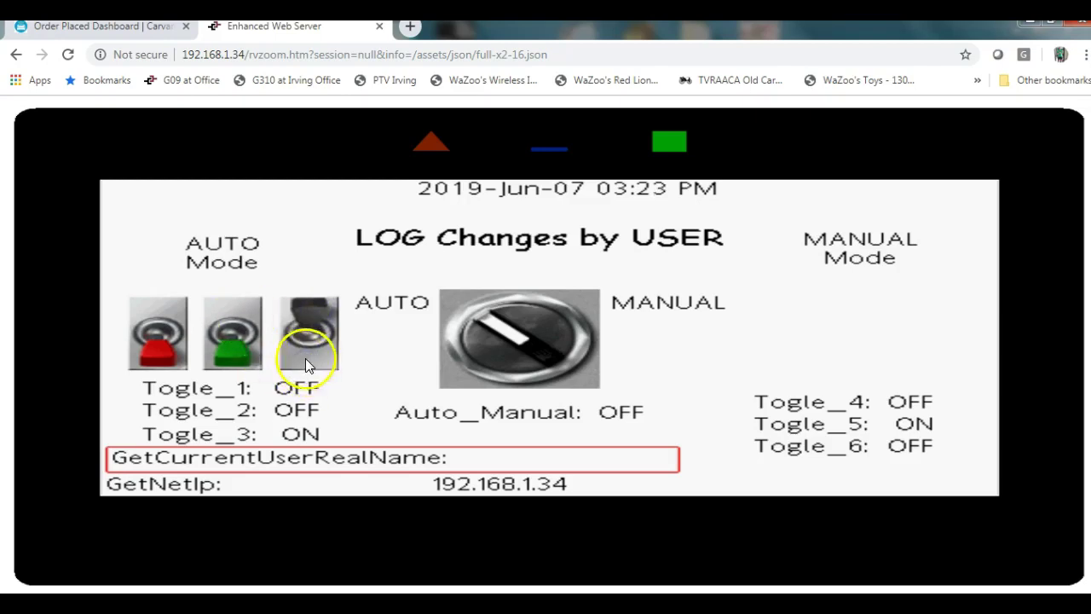
left_click(305, 359)
left_click(231, 313)
left_click(235, 351)
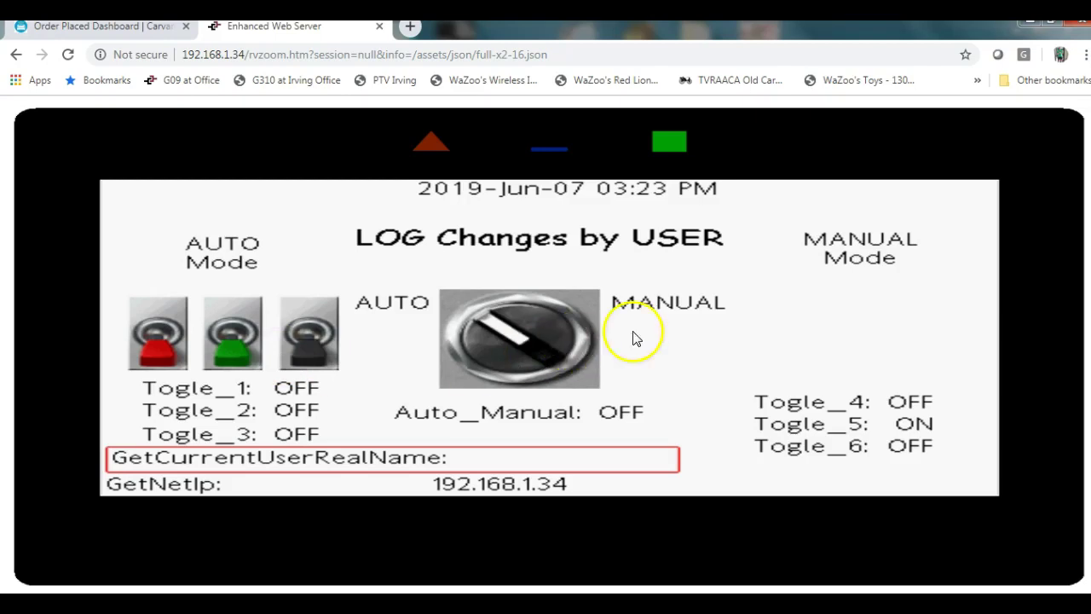
Switch Auto_Manual ON again, confirming and logging in as the second user on the keypad
left_click(683, 315)
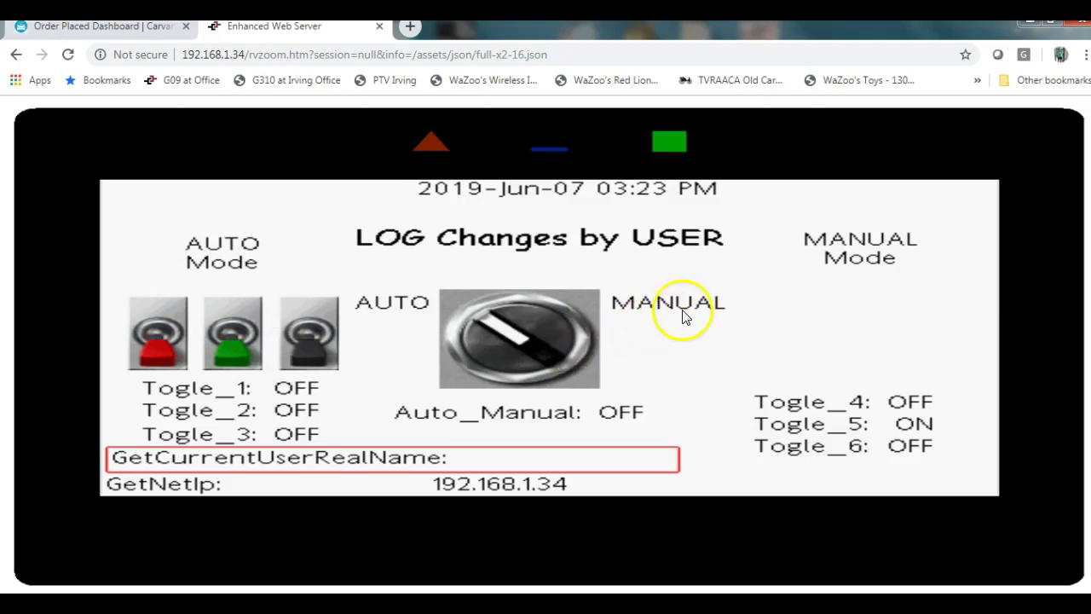
left_click(580, 314)
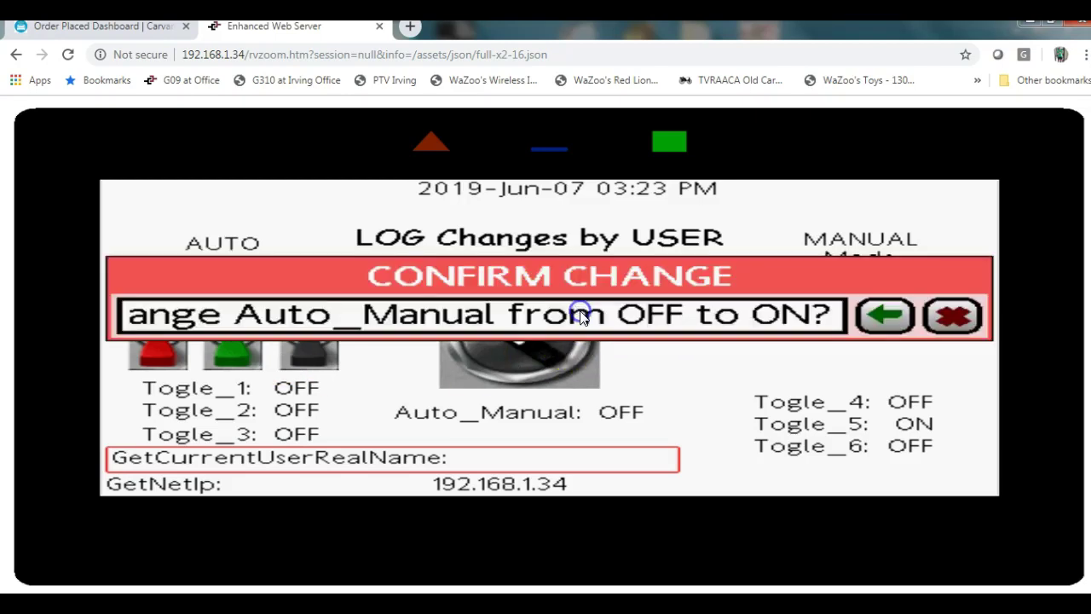
left_click(885, 316)
left_click(727, 409)
left_click(799, 349)
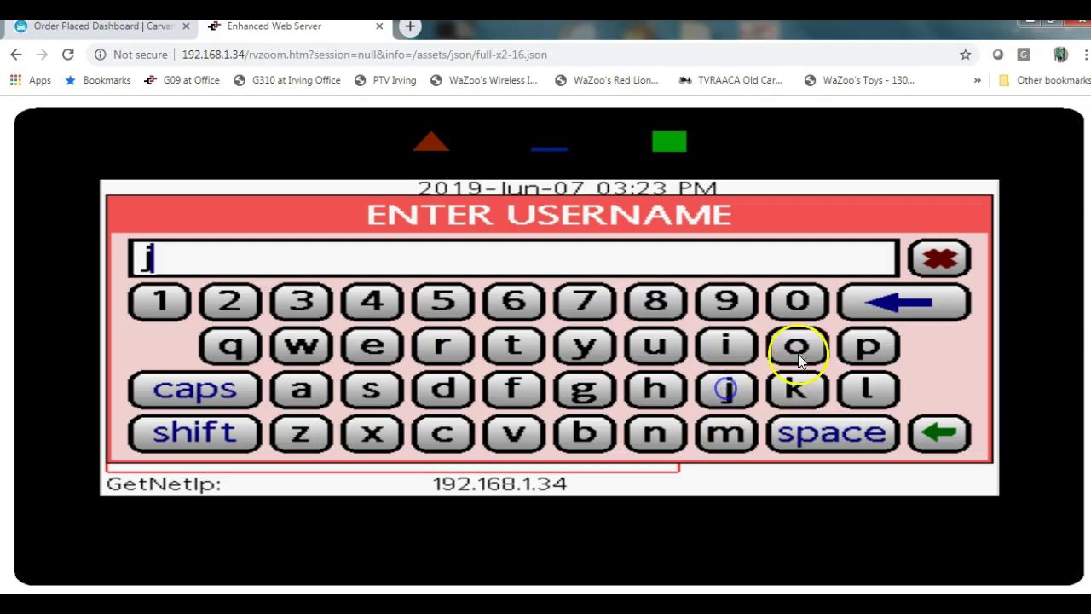
left_click(665, 434)
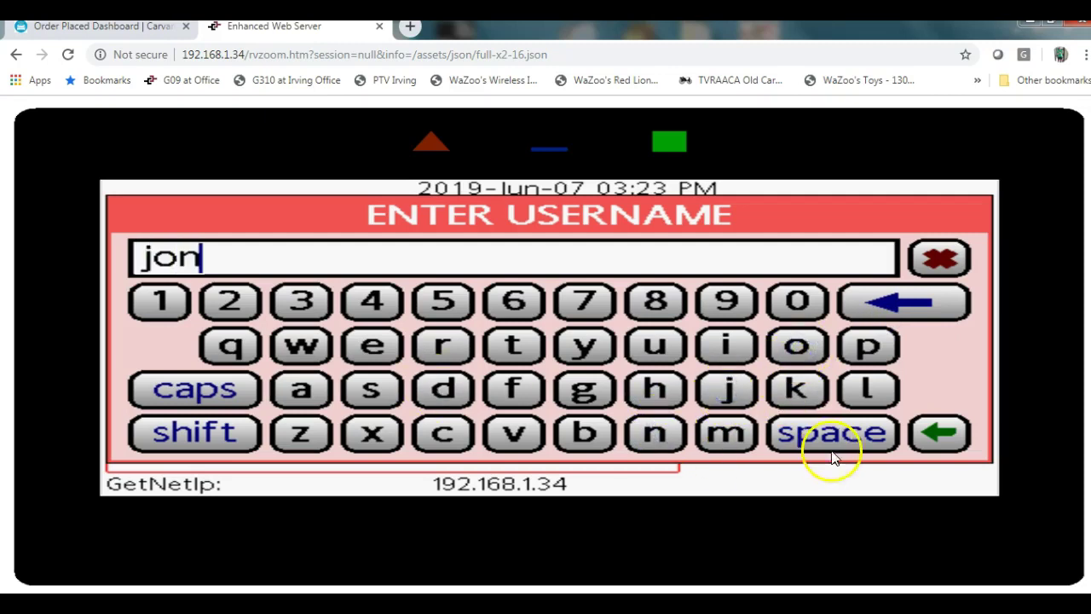
left_click(942, 439)
left_click(159, 300)
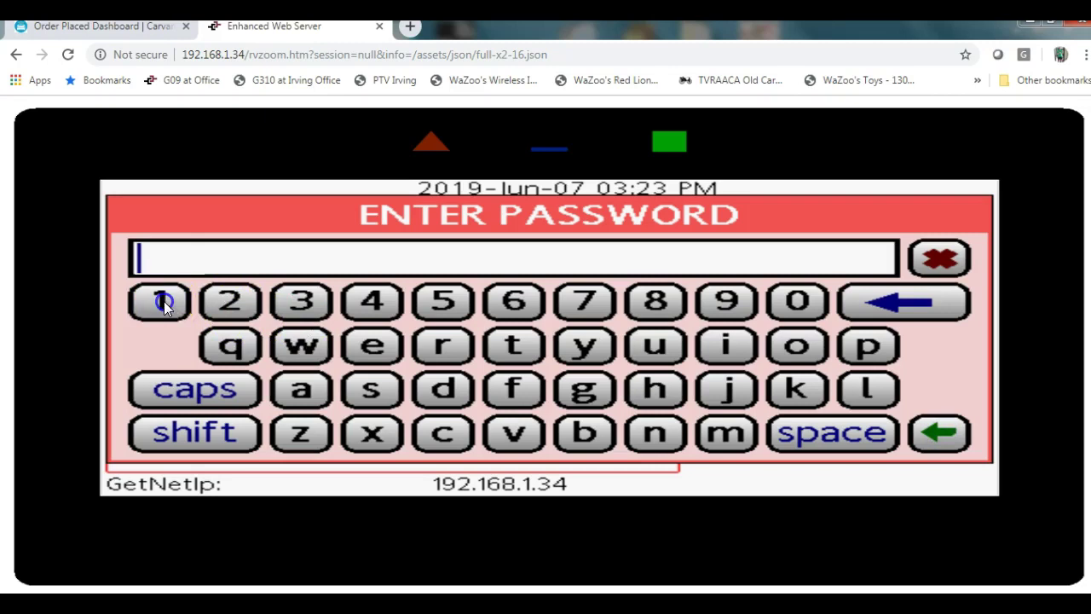
left_click(235, 309)
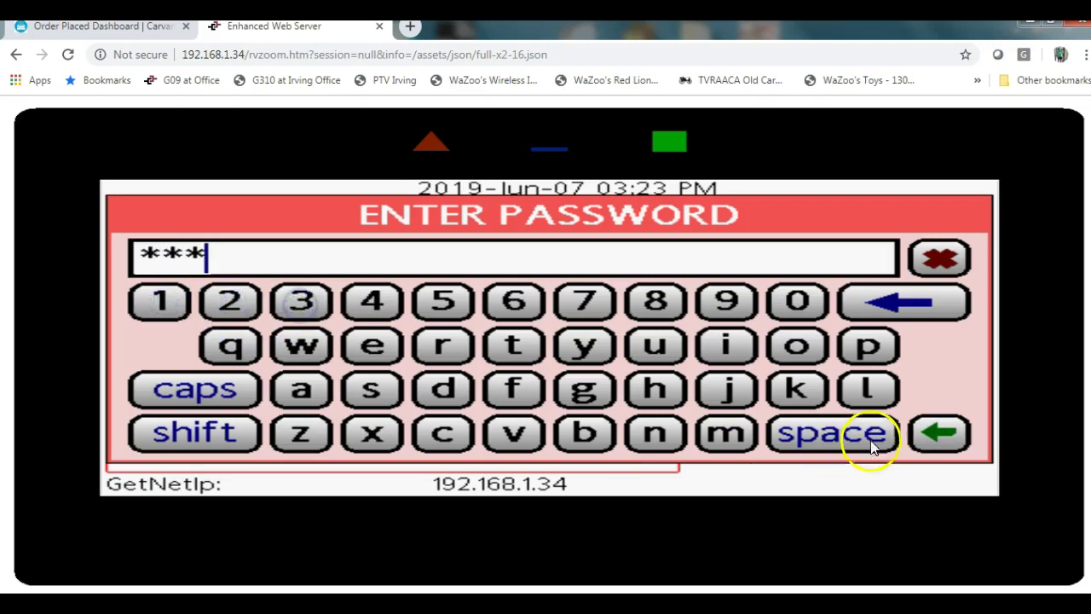
left_click(929, 434)
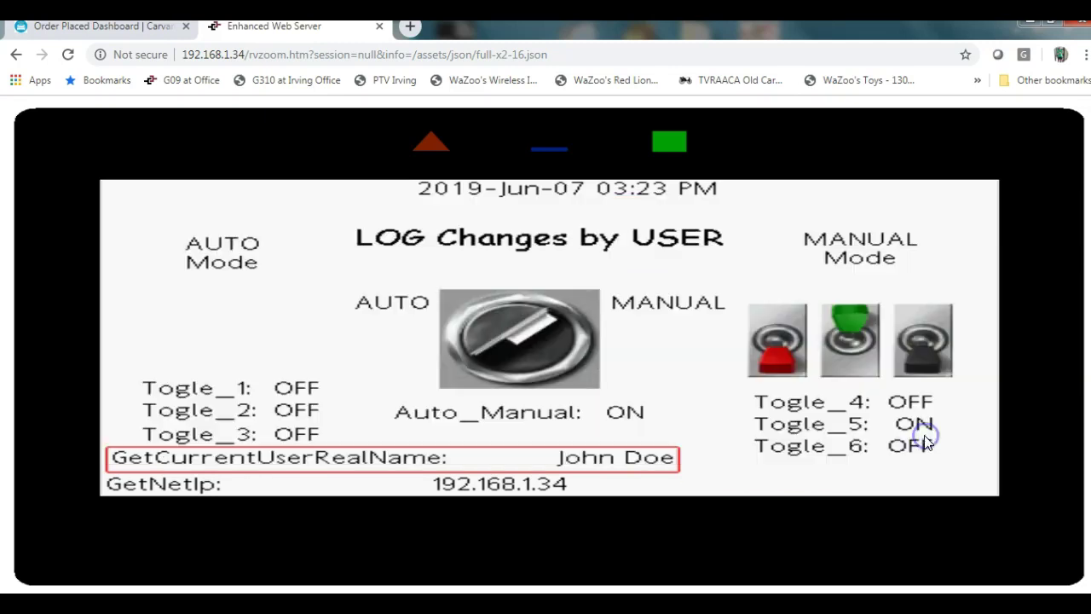
Cycle Togle_4, Togle_5 and Togle_6 on and off, leaving all three OFF
left_click(777, 317)
left_click(852, 353)
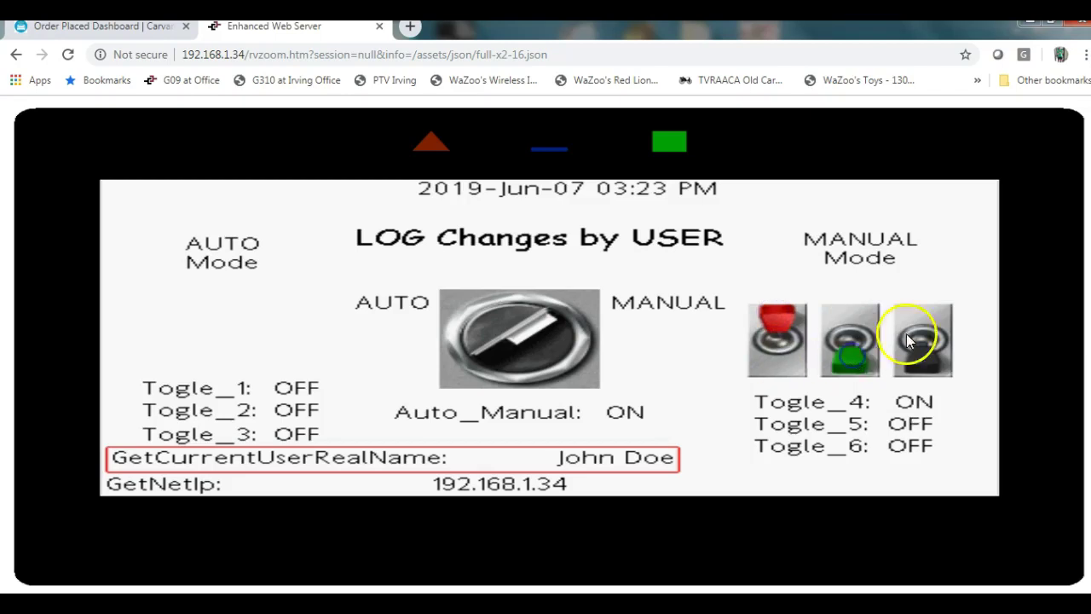
left_click(911, 334)
left_click(849, 315)
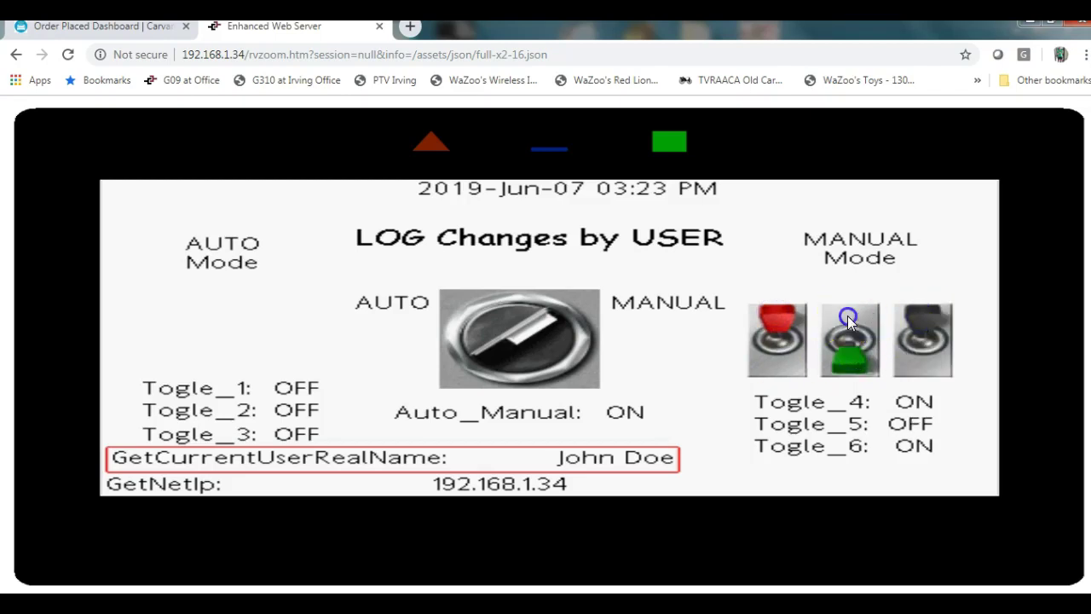
left_click(793, 363)
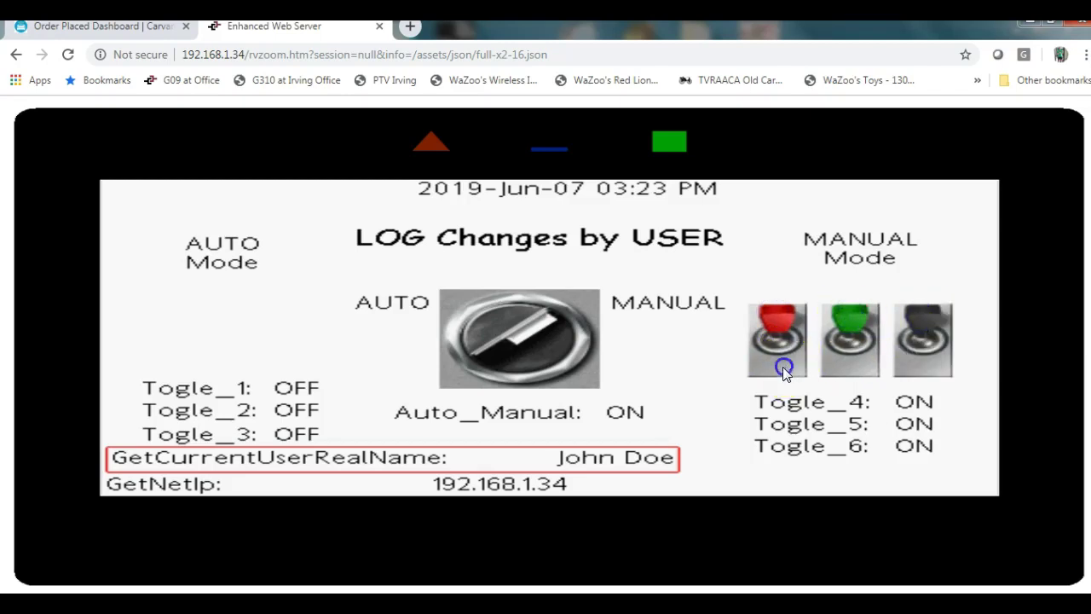
left_click(855, 364)
left_click(918, 364)
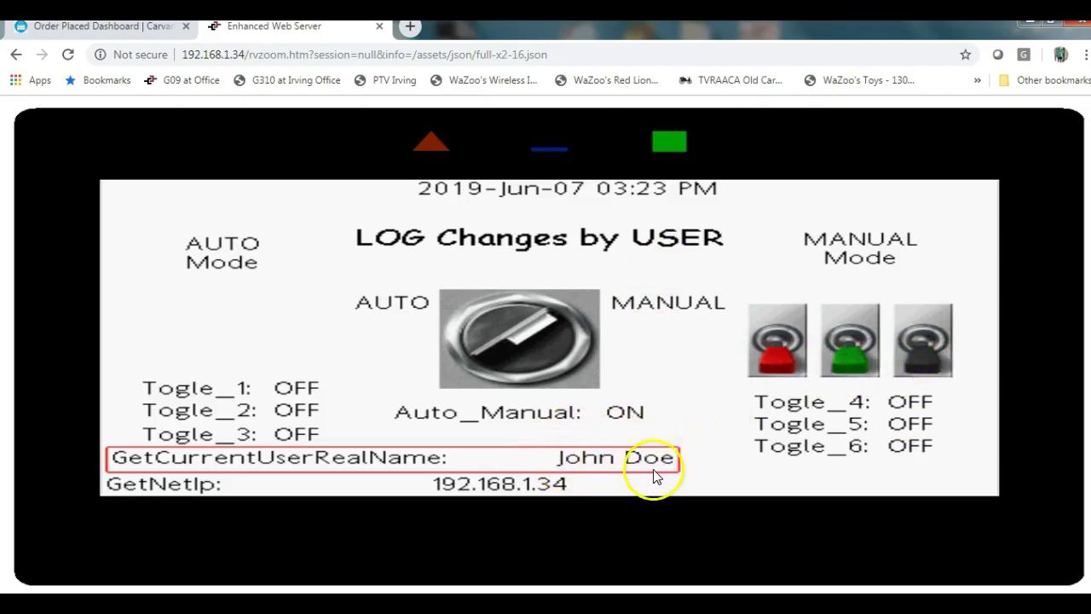
Switch Auto_Manual back to OFF, then turn Togle_2 and Togle_3 on and off again
left_click(466, 319)
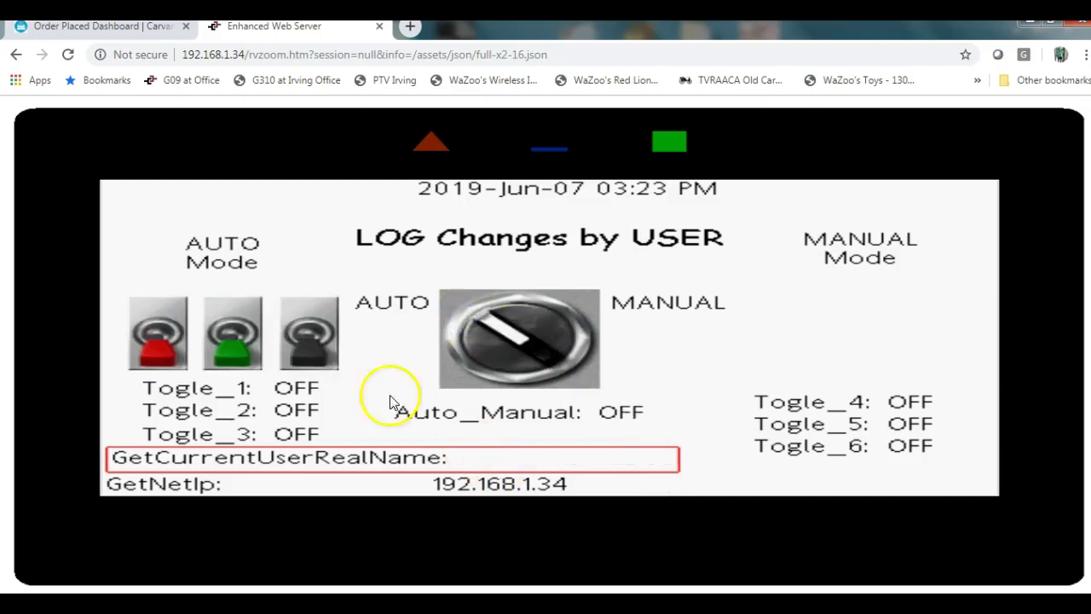
left_click(234, 330)
left_click(299, 324)
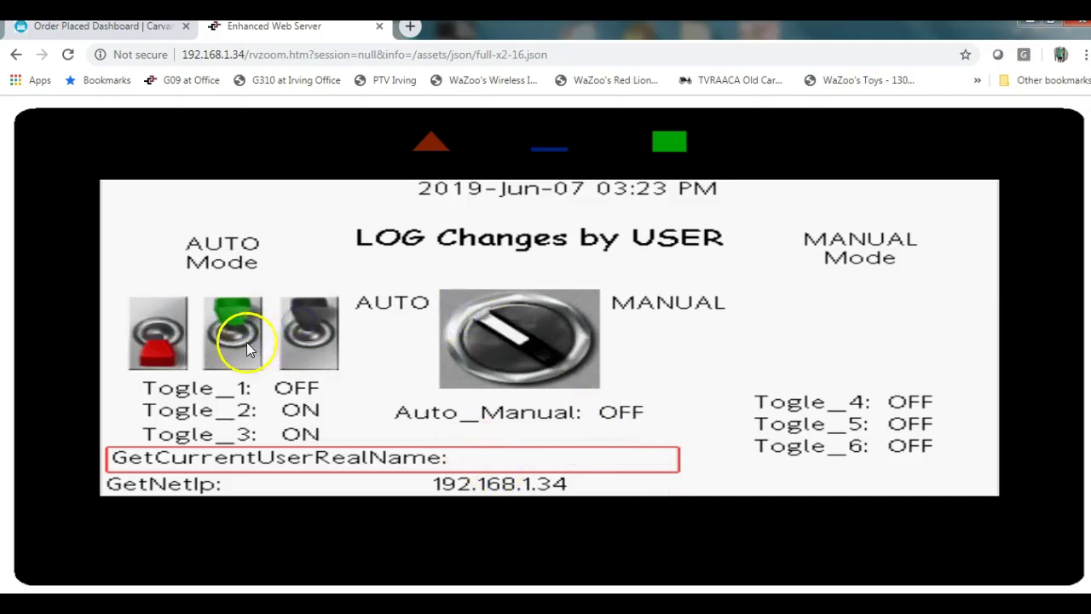
left_click(246, 342)
left_click(302, 361)
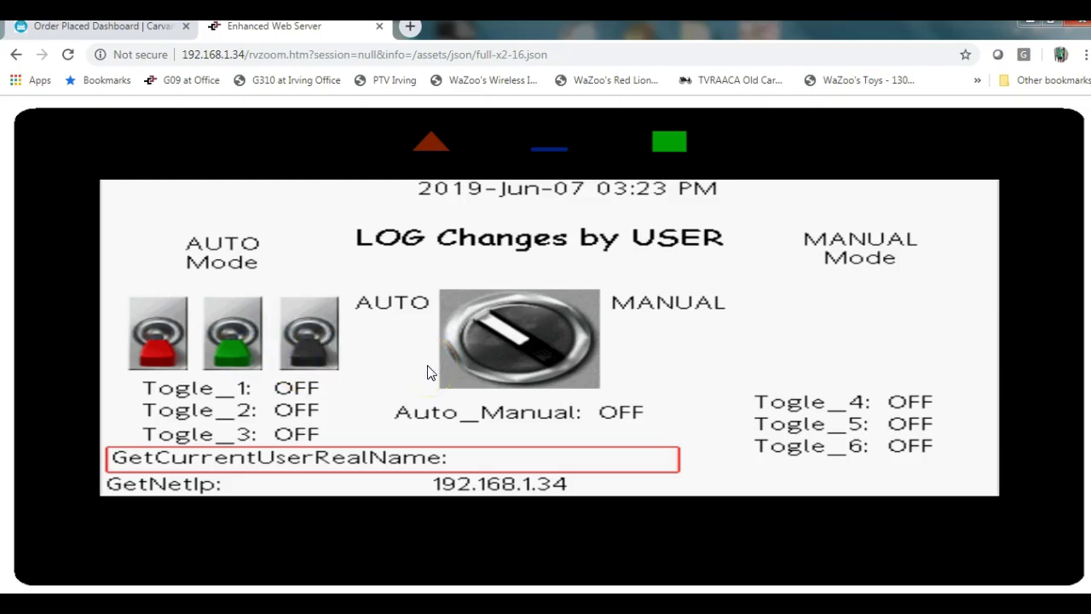
Browse View Logs > Security, open 19060715.CSV, then go back to the Security file list
left_click(16, 56)
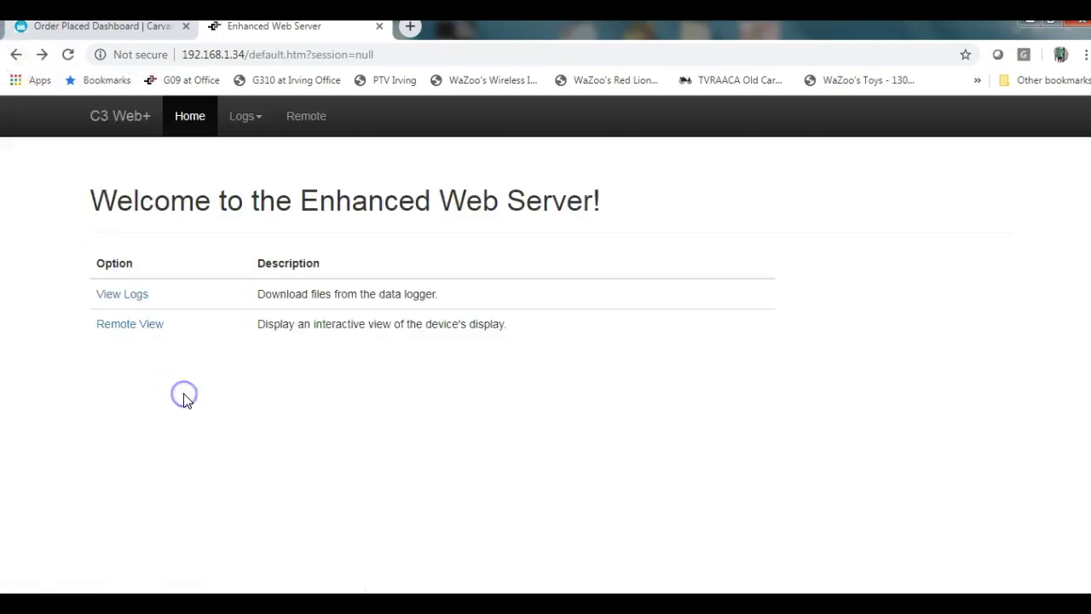
left_click(137, 297)
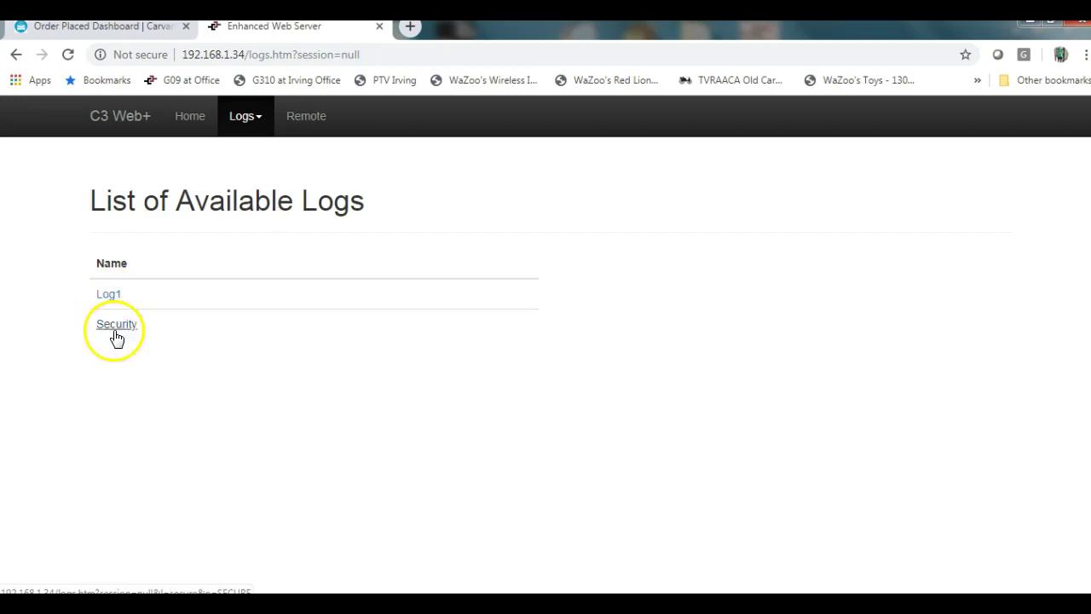
left_click(118, 329)
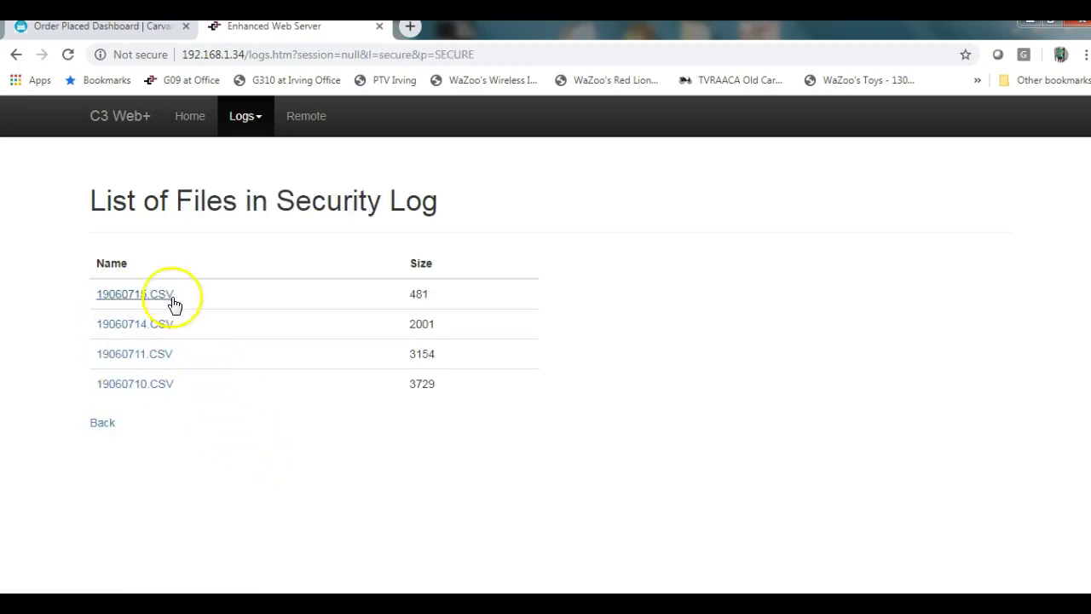
left_click(144, 295)
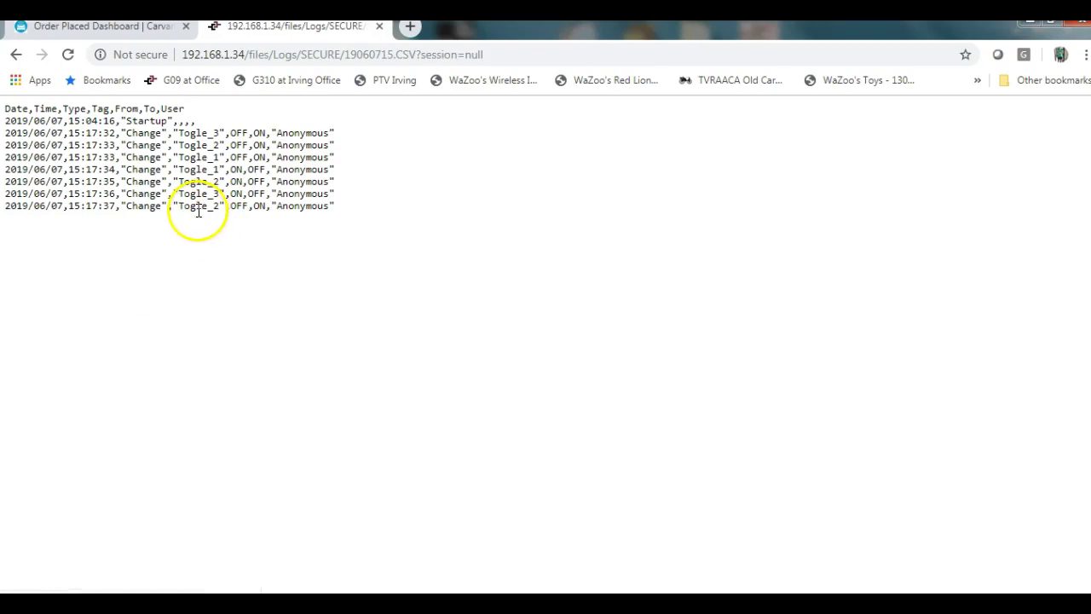
left_click(17, 56)
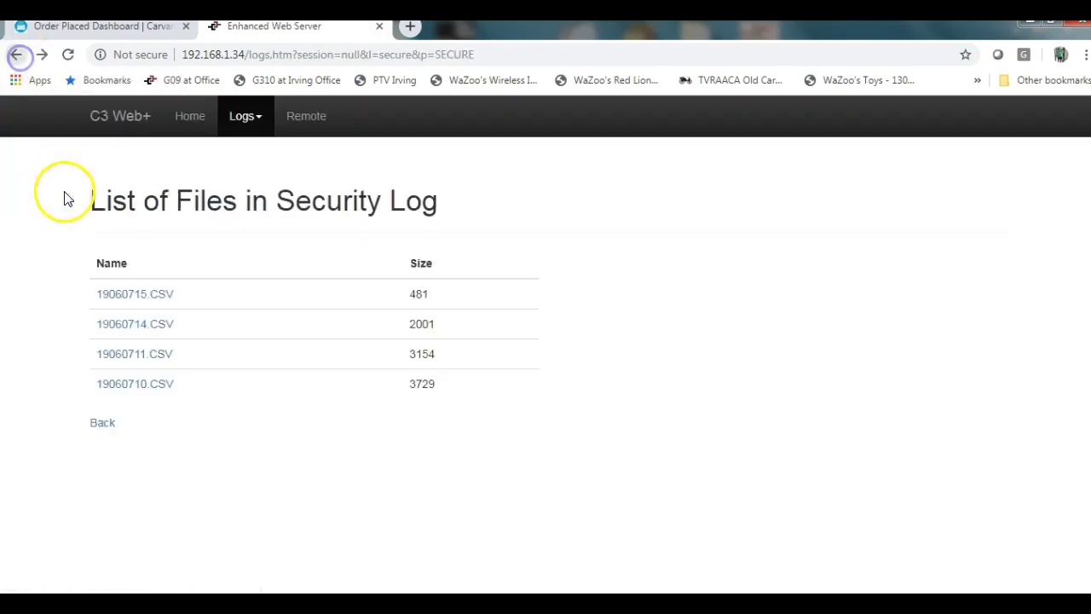
View the 19060714.CSV security log in the browser, then go back to the Security log file list
left_click(141, 328)
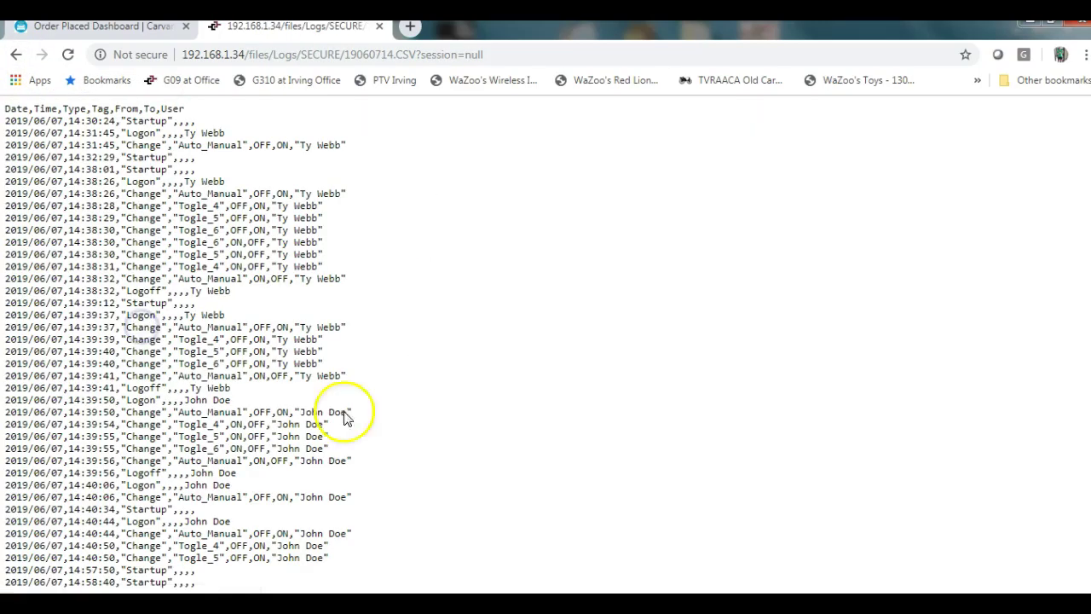
left_click(457, 416)
left_click(304, 364)
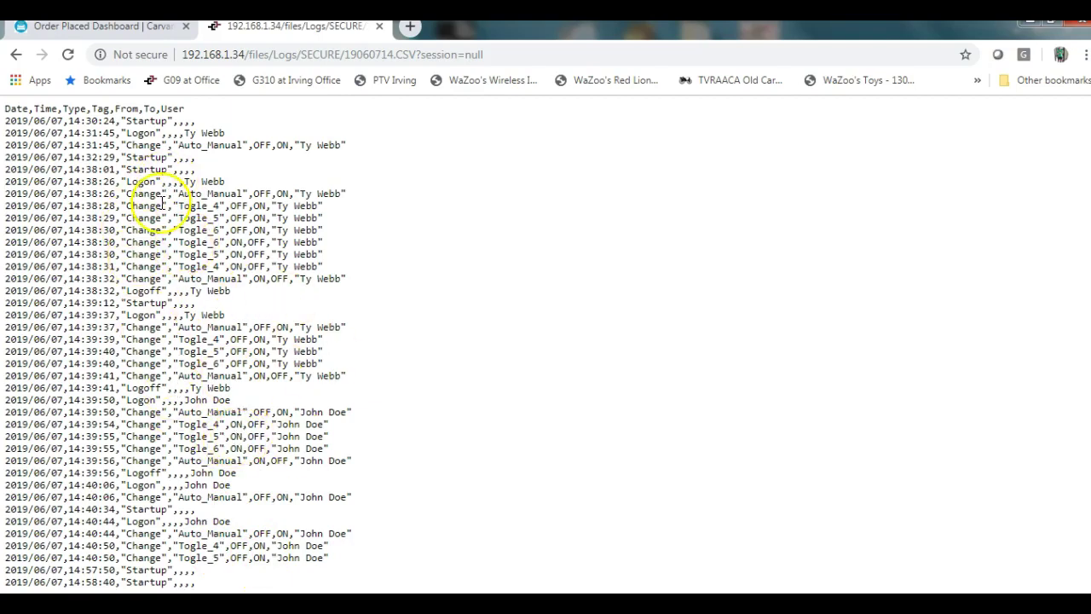
left_click(17, 56)
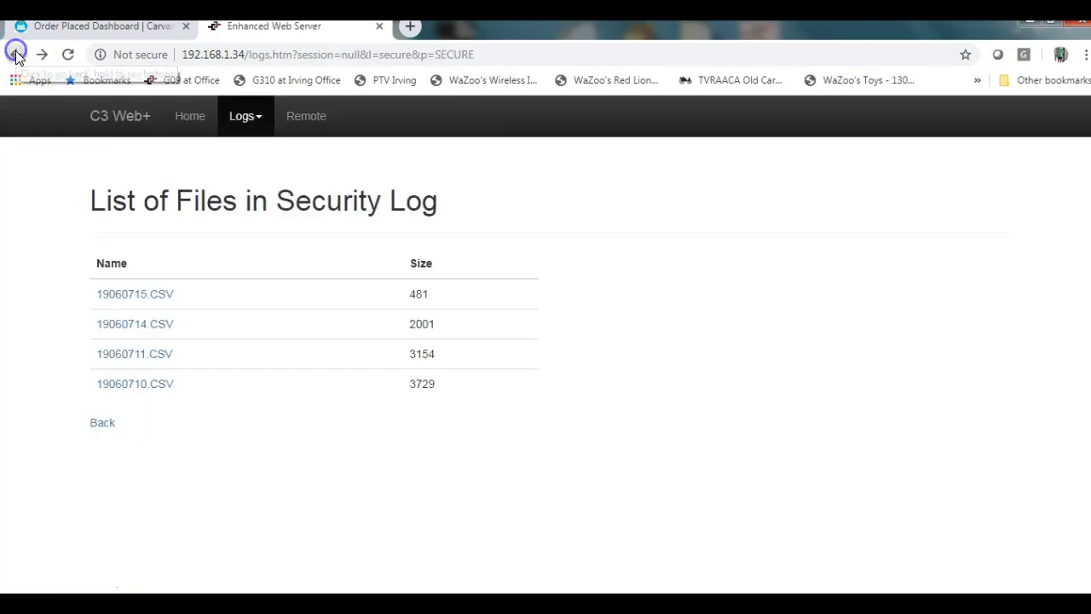
Save the 19060714.CSV link to the Desktop as 19060714.csv with the All Files (*.*) type
right_click(142, 326)
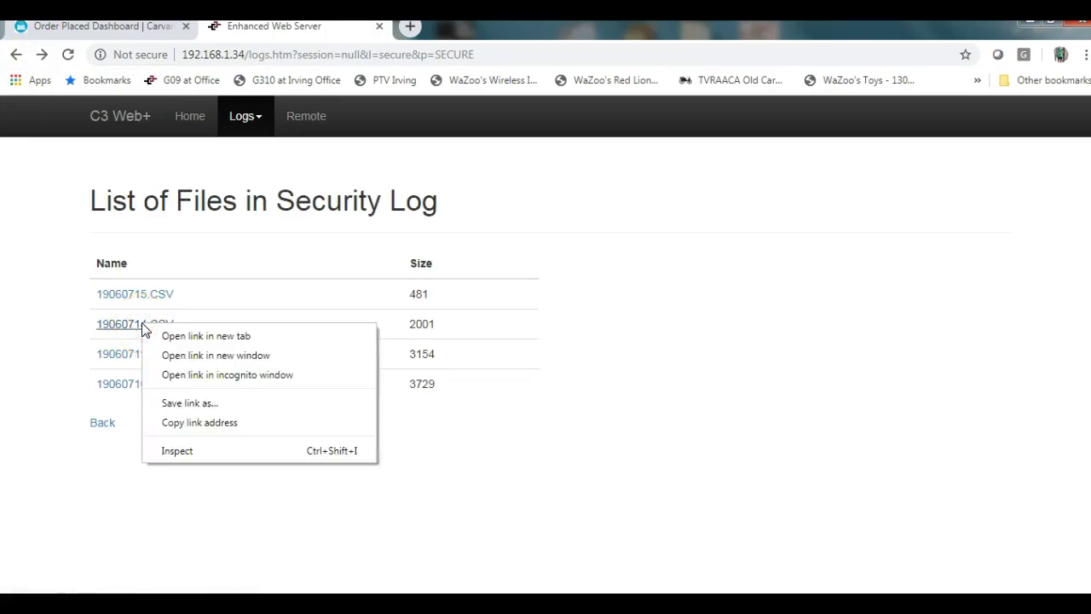
left_click(211, 406)
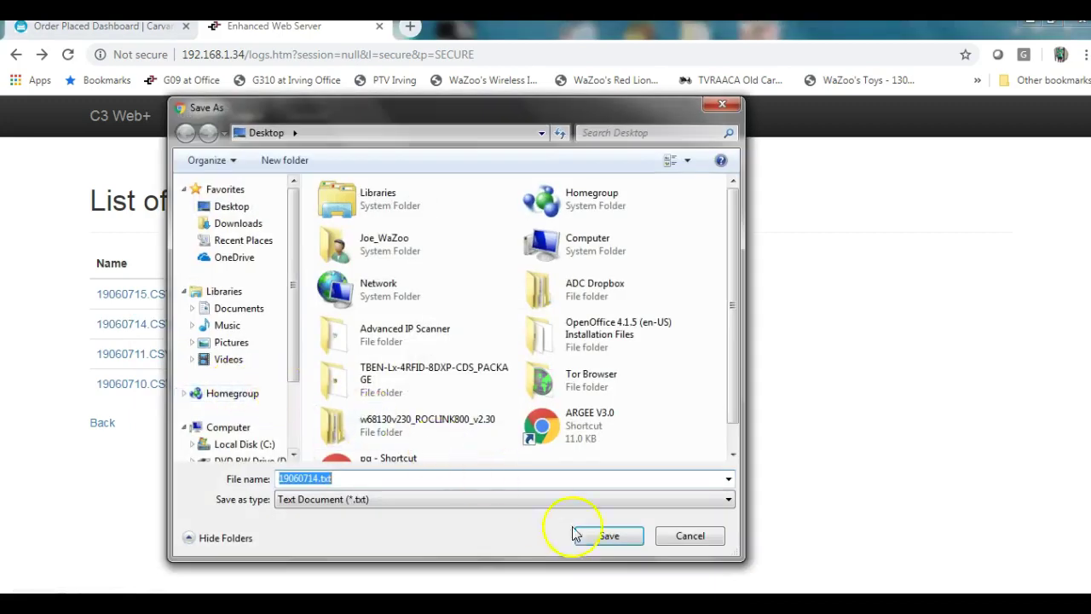
left_click(531, 499)
left_click(444, 526)
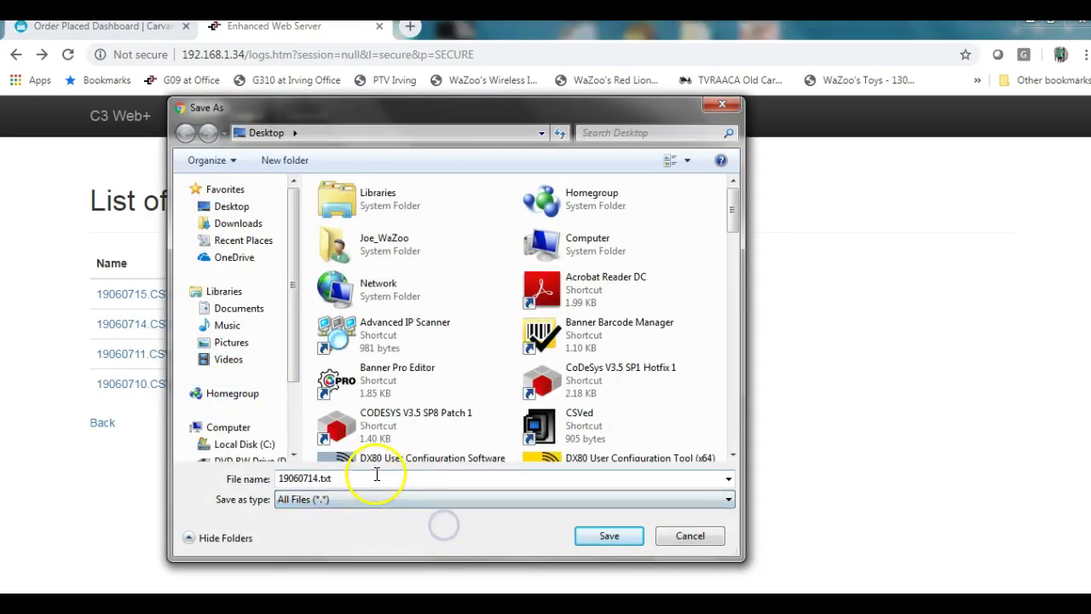
left_click(376, 478)
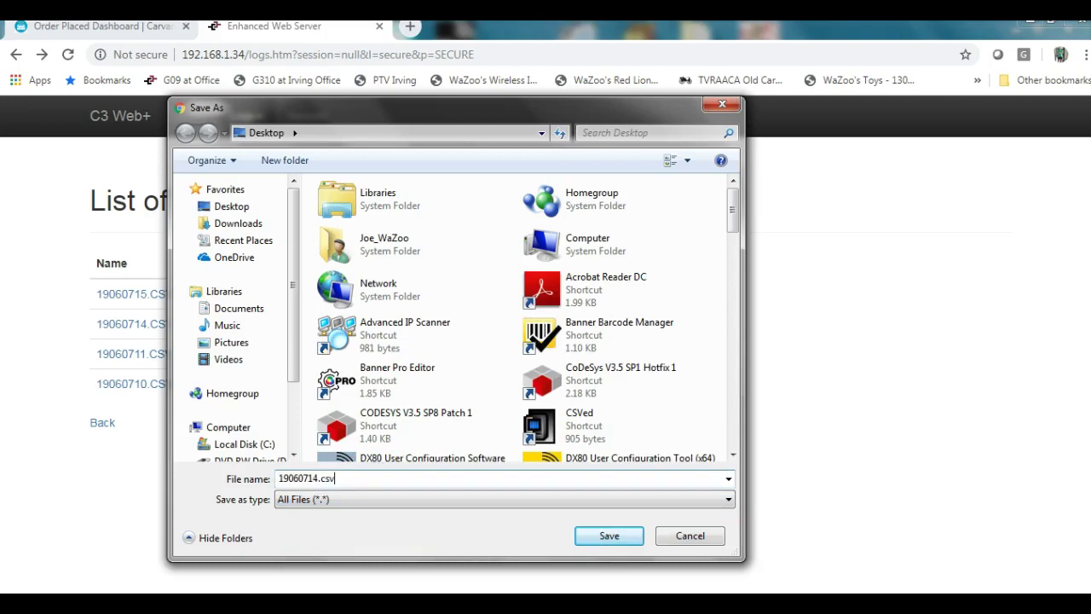
key("Return")
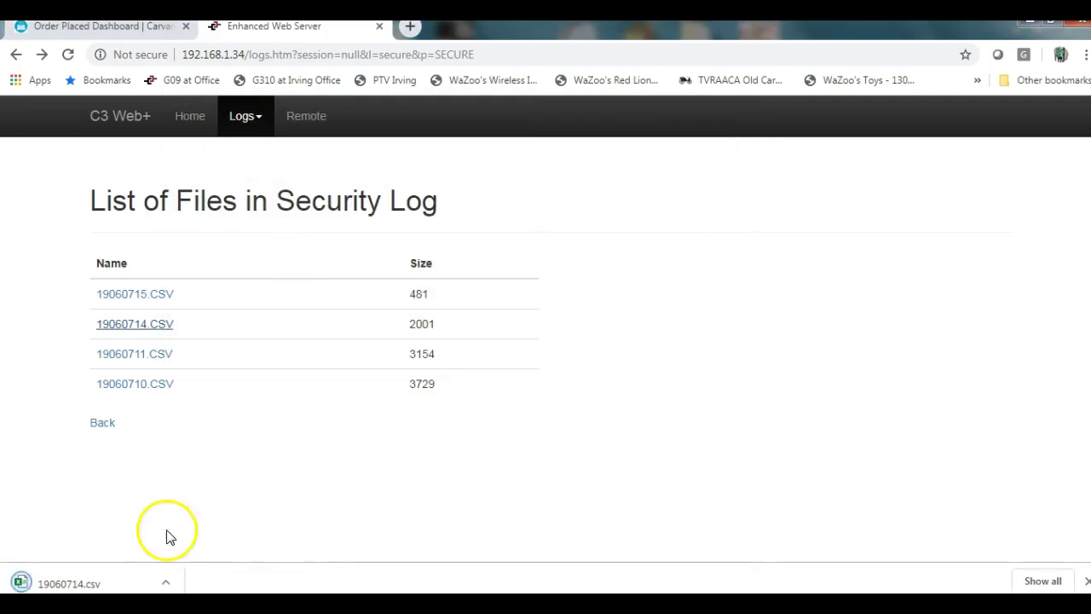
Open 19060714.csv maximized in Excel, widen columns A, D and F, and scroll through the entries
left_click(68, 586)
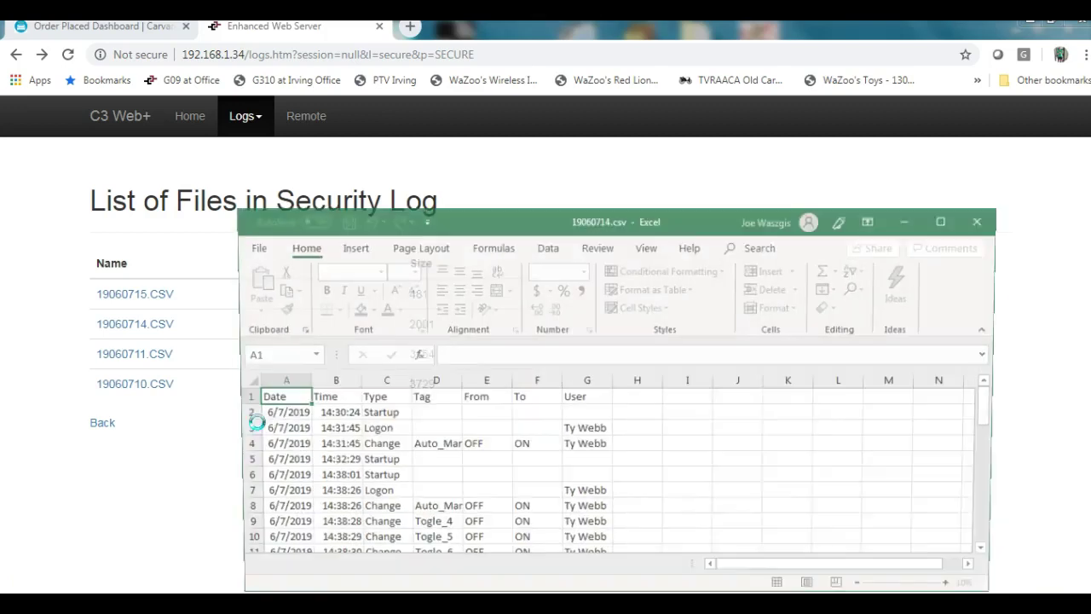
left_click(949, 220)
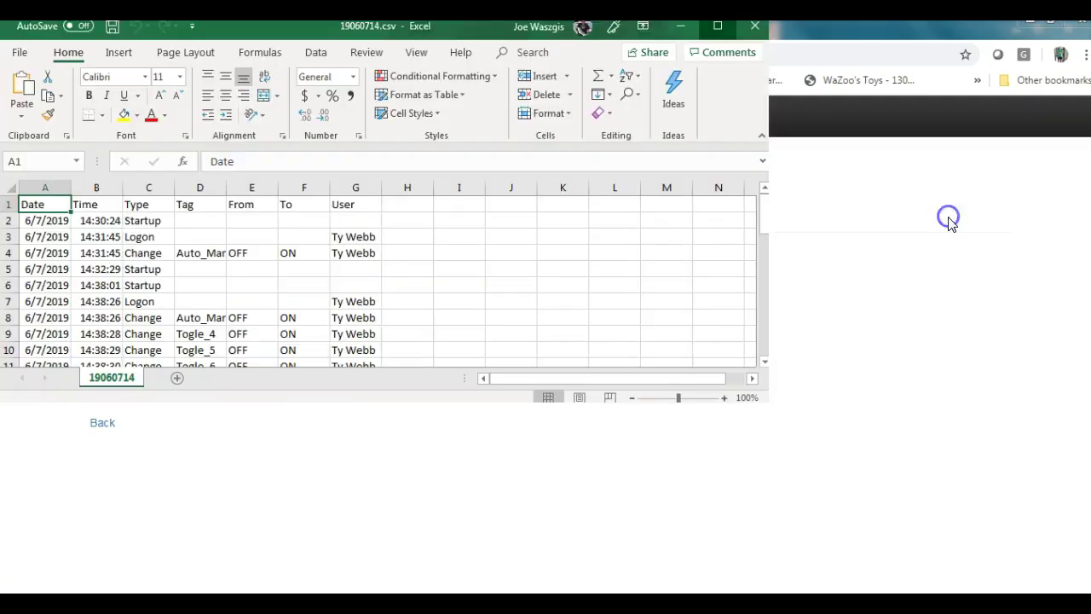
left_click_drag(67, 191, 183, 187)
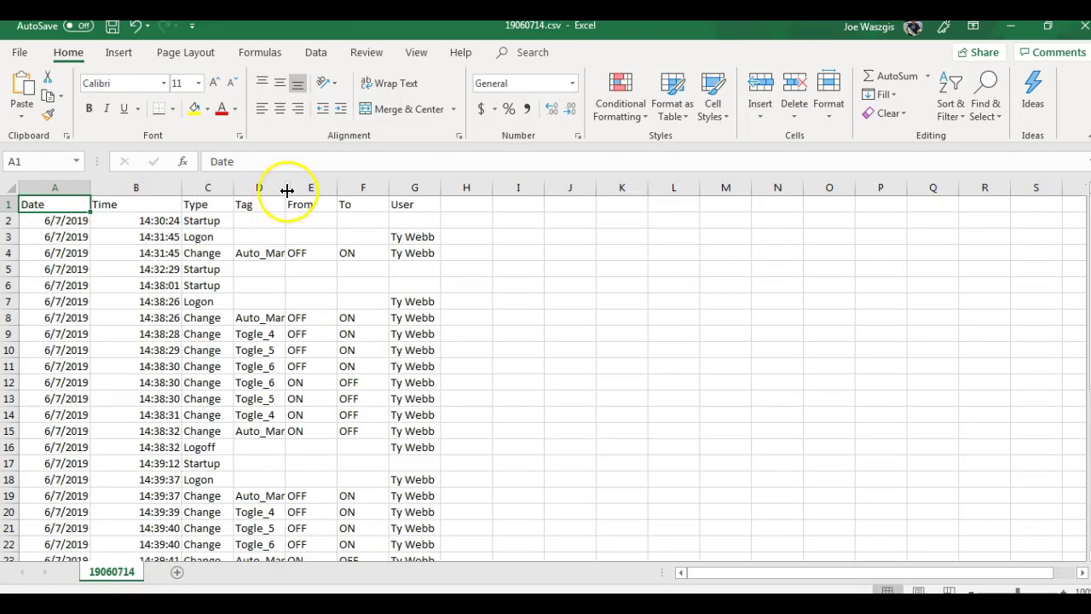
left_click_drag(288, 192, 370, 194)
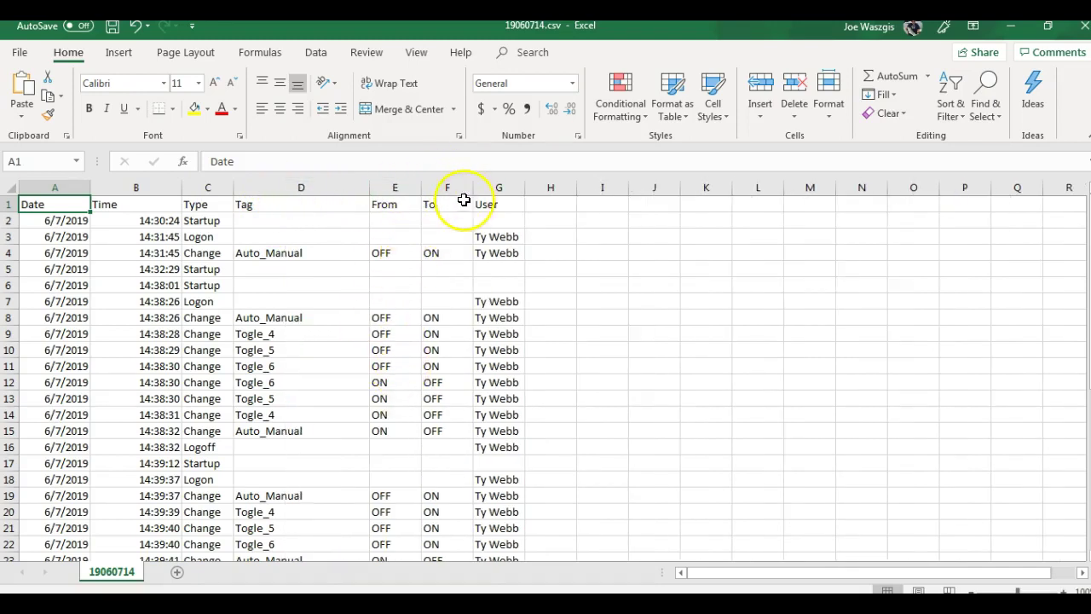
left_click_drag(474, 188, 635, 193)
scroll(528, 341, "down", 2)
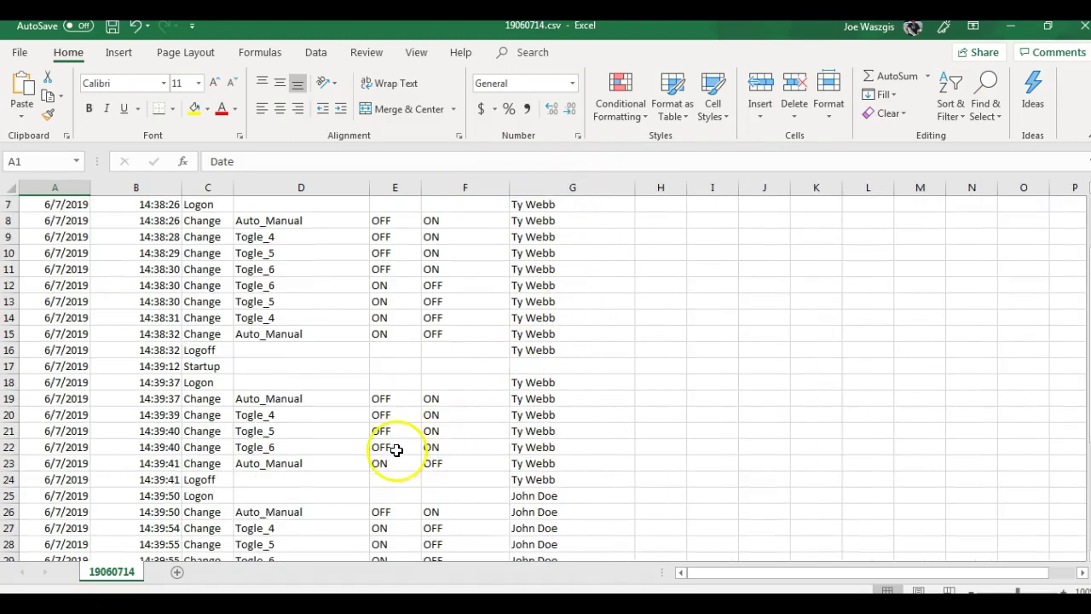
scroll(396, 450, "down", 6)
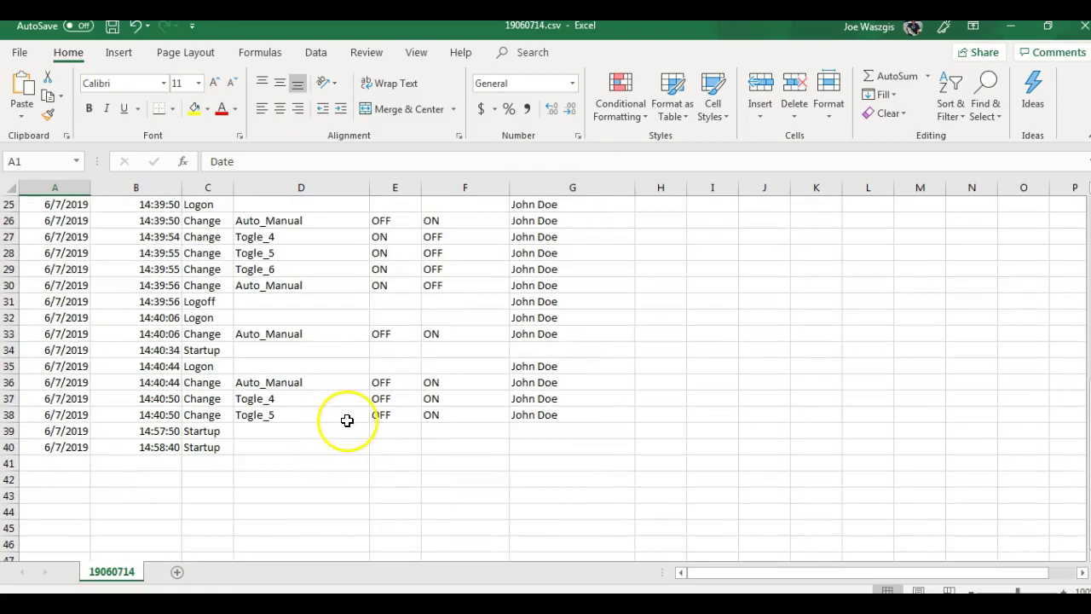
scroll(342, 420, "up", 8)
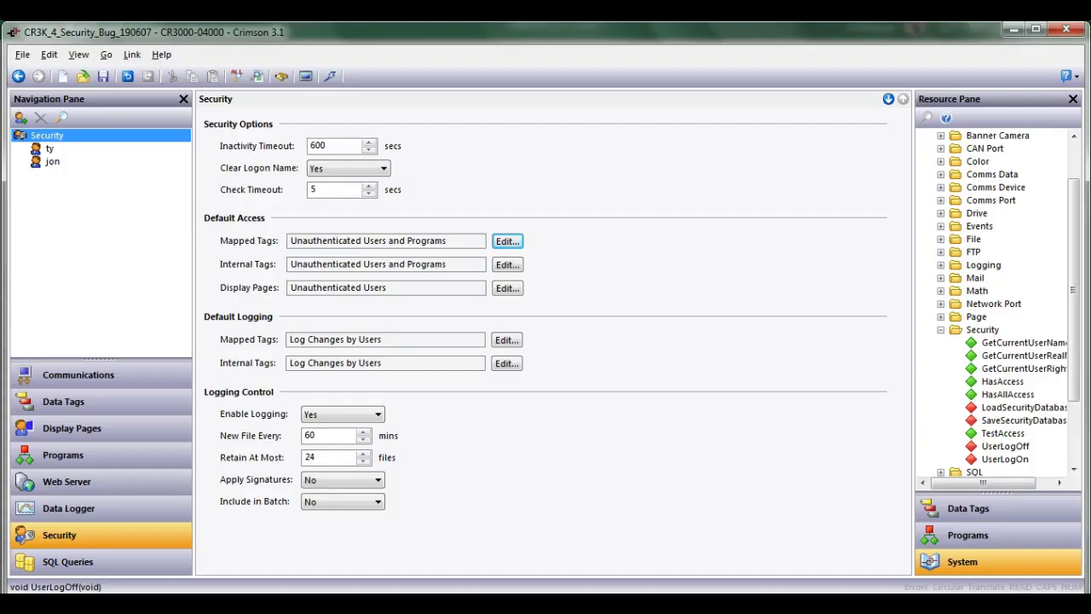
left_click(418, 522)
left_click(50, 150)
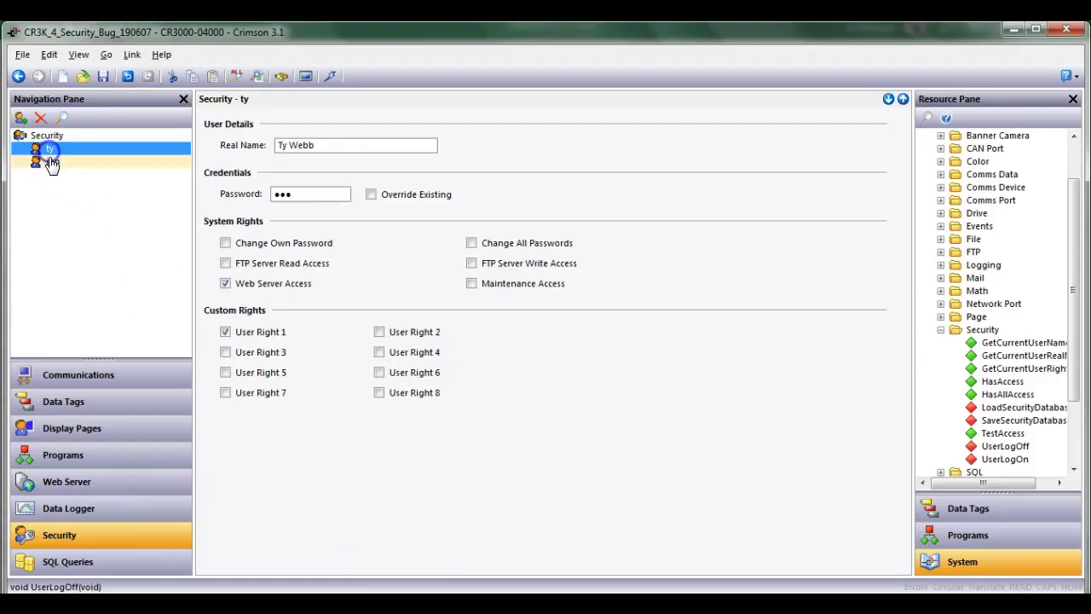
left_click(50, 162)
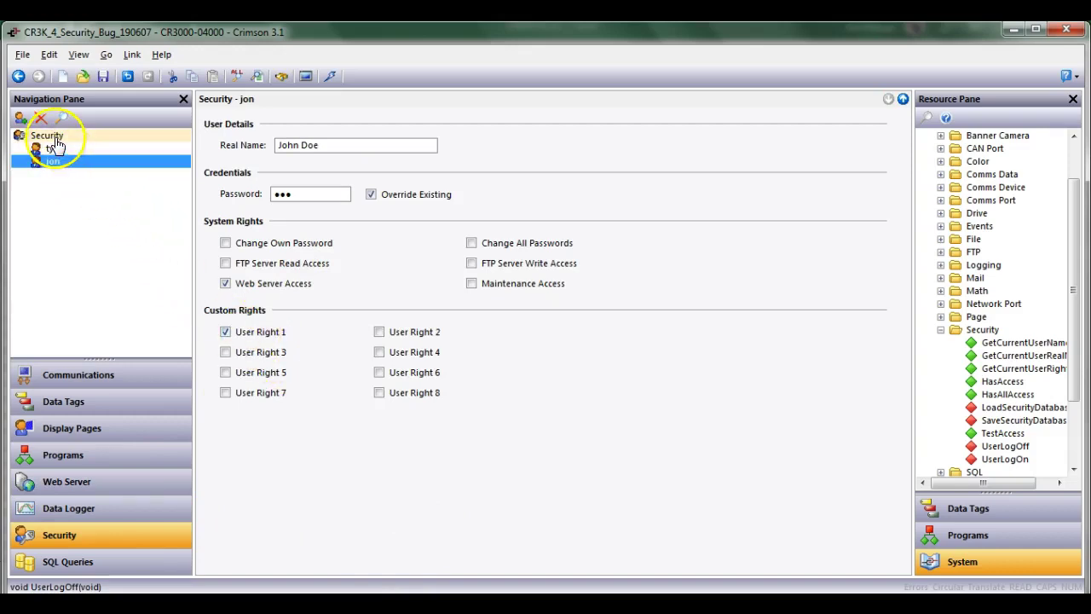
left_click(53, 136)
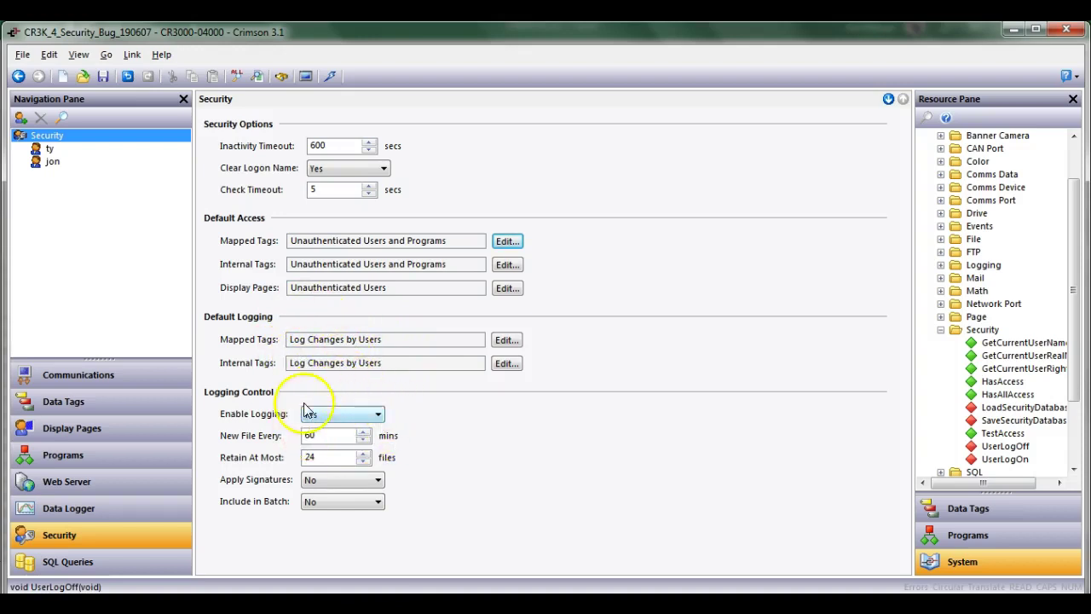
Confirm Auto_Manual's security is access R1 with user and program change logging, then show Page1
left_click(137, 410)
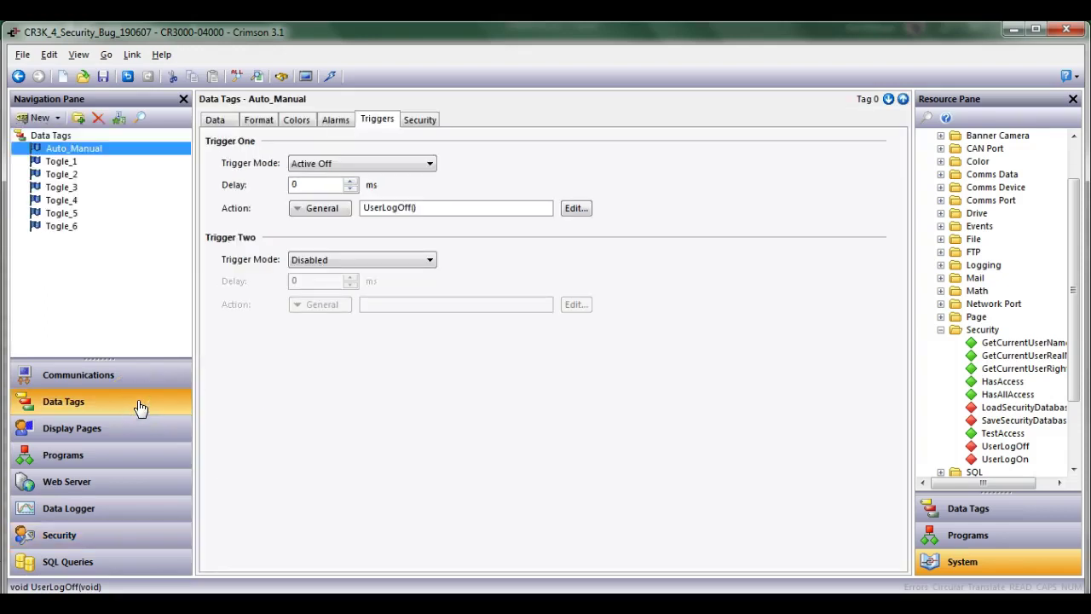
left_click(418, 120)
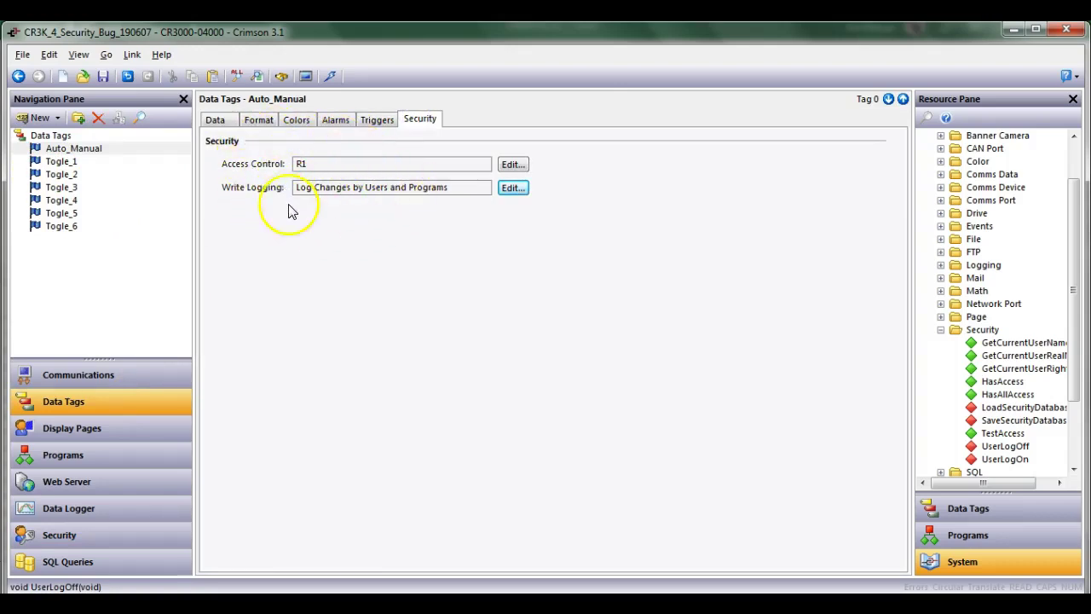
left_click(145, 424)
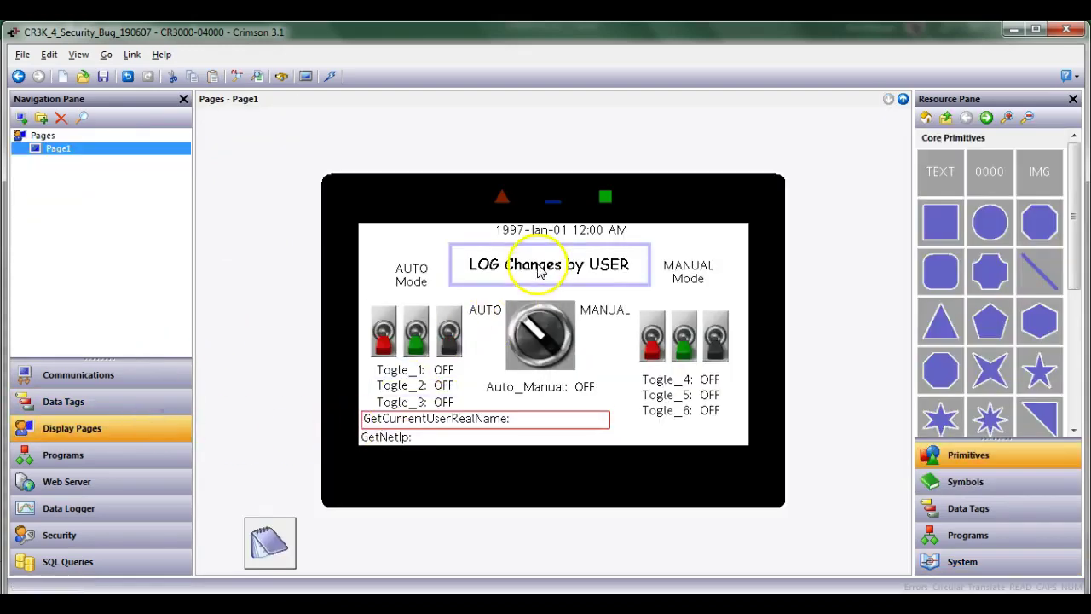